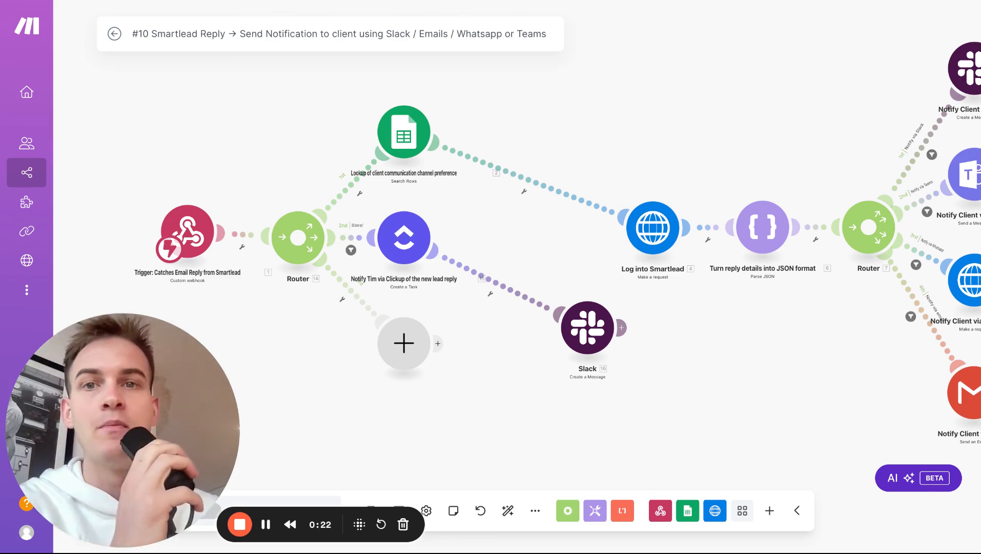
Step: Switch from the #10 Smartlead Reply scenario to the Miro 'All Workflows' board
key(ctrl+Tab)
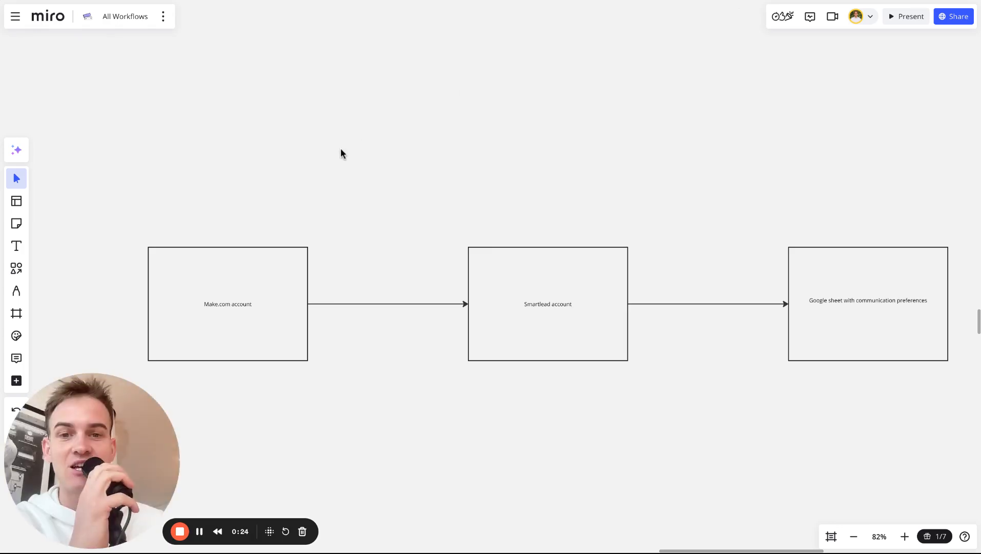
Step: Follow the Make.com, Smartlead and Google sheet boxes, then open the Client Communication Channel Preferences sheet
scroll(340, 148, down, 1)
scroll(340, 148, up, 4)
scroll(340, 148, down, 1)
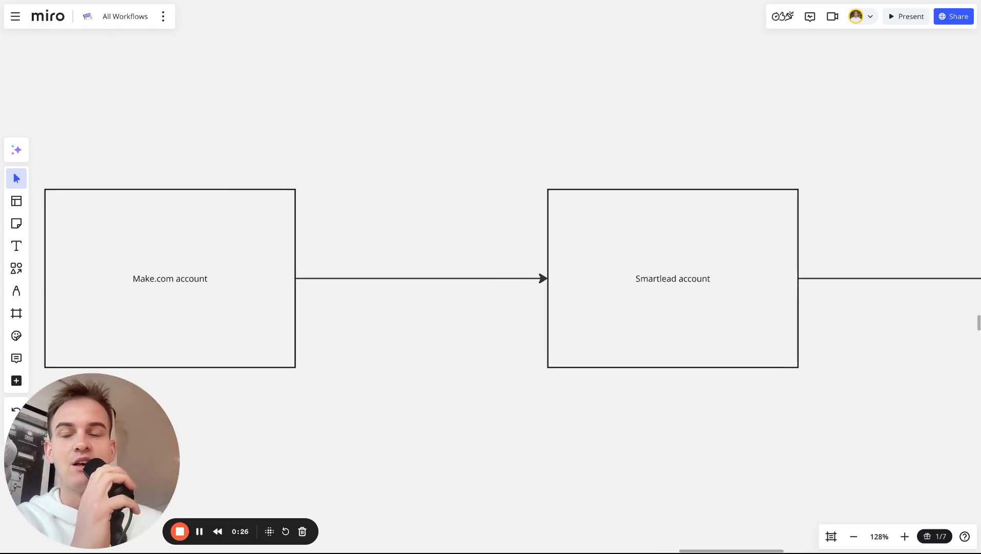
scroll(341, 149, left, 1)
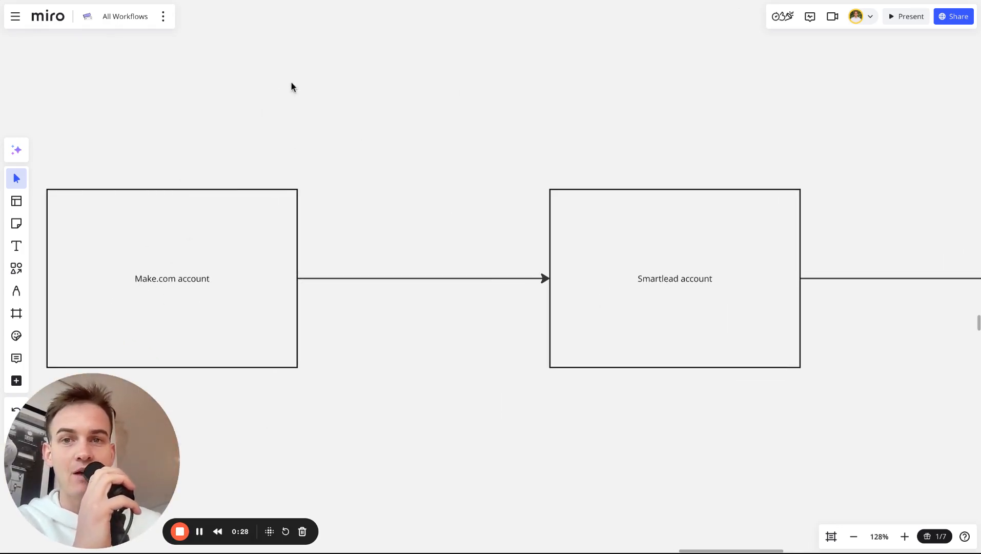
key(ctrl+Tab)
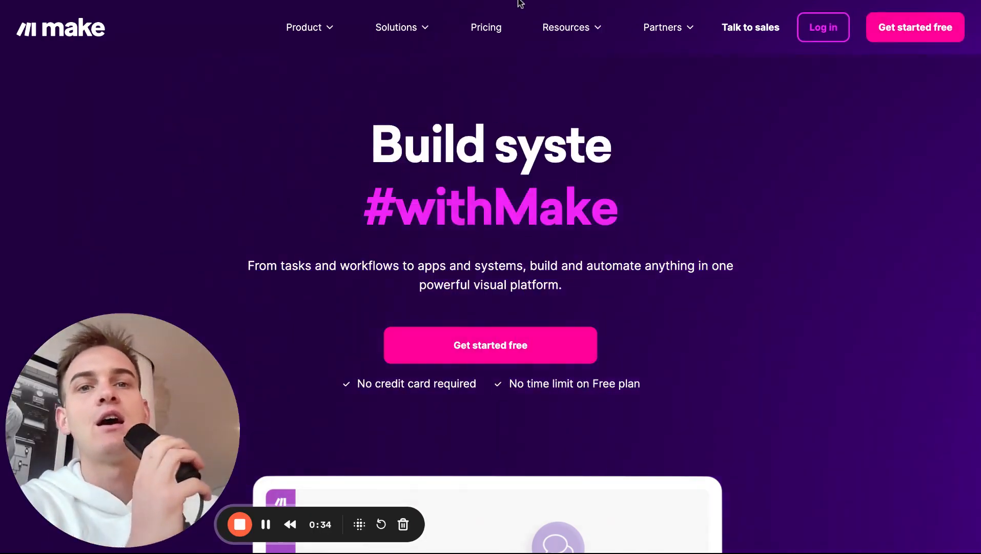
key(ctrl+shift+Tab)
scroll(477, 165, right, 5)
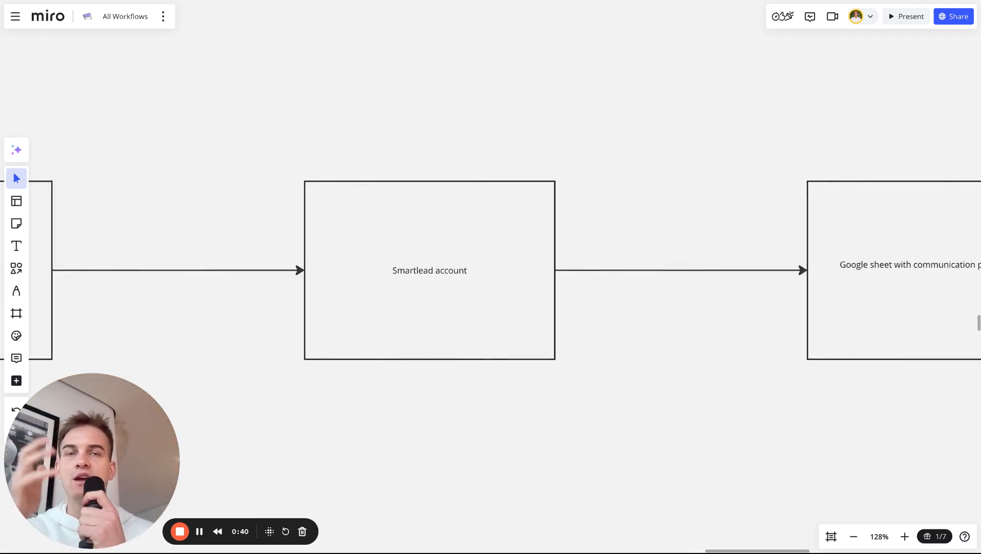
scroll(560, 249, right, 7)
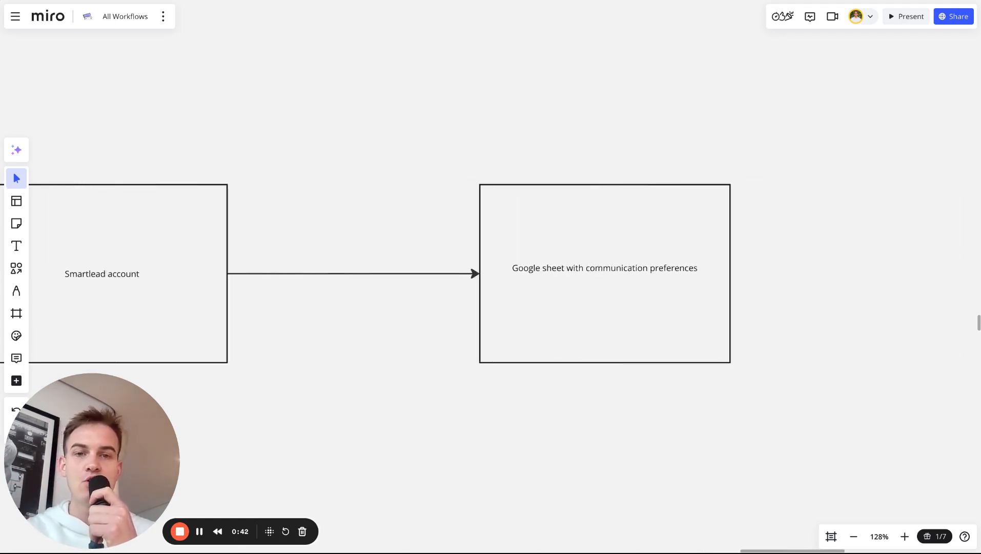
click(376, 1)
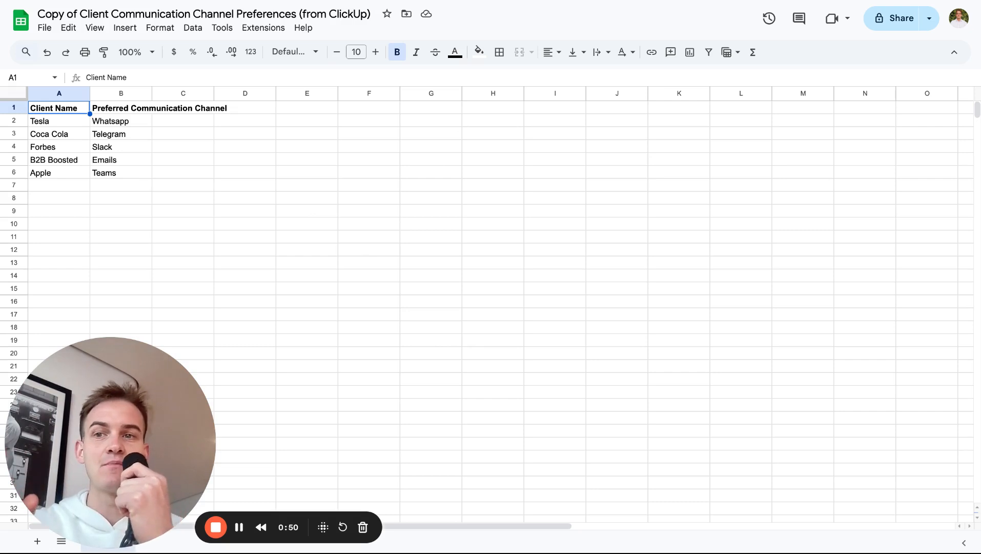
Step: Point out the client names in A1:A6 and Tesla's Whatsapp channel in B2, then return to Make
drag(45, 110, 44, 172)
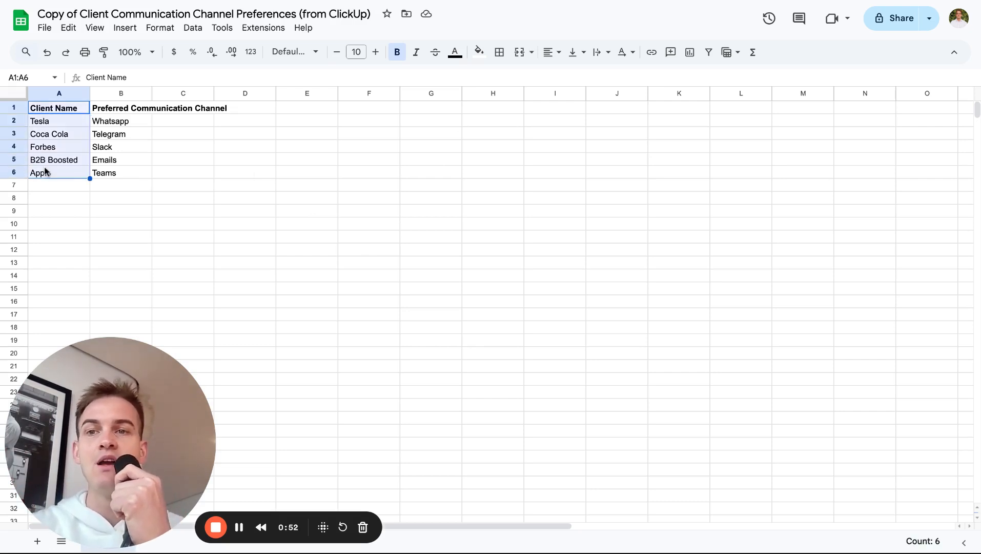
click(120, 135)
click(115, 119)
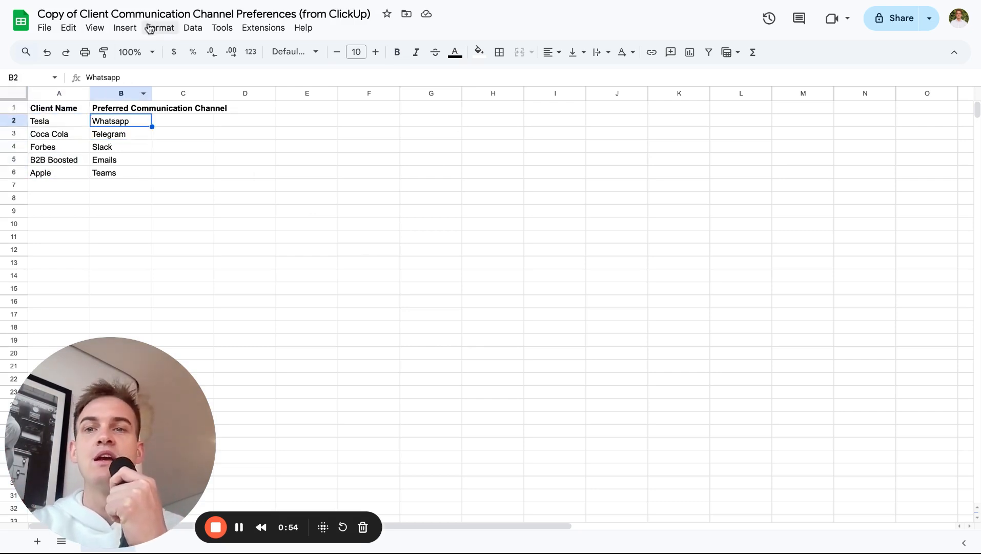
click(161, 2)
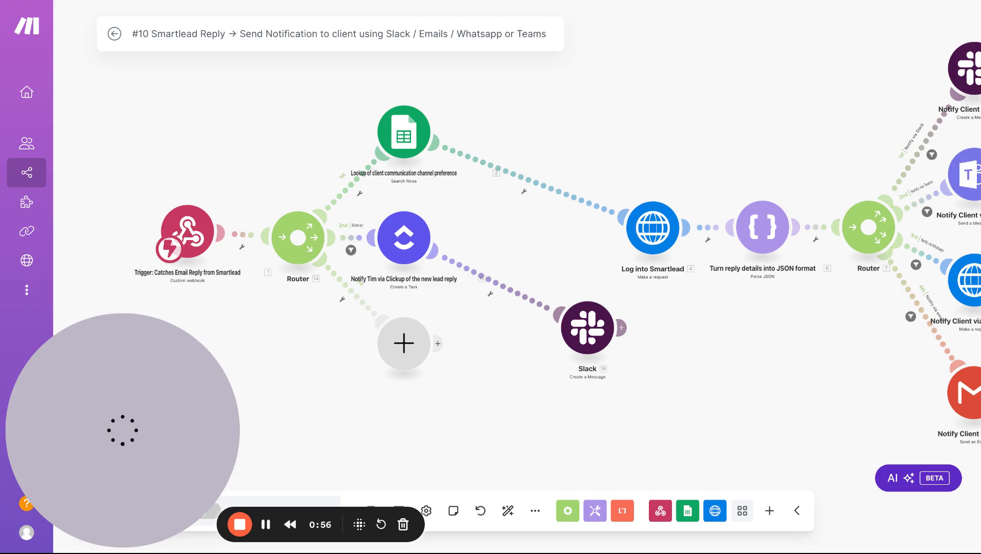
Step: Create a new blank scenario from the All scenarios list
click(265, 3)
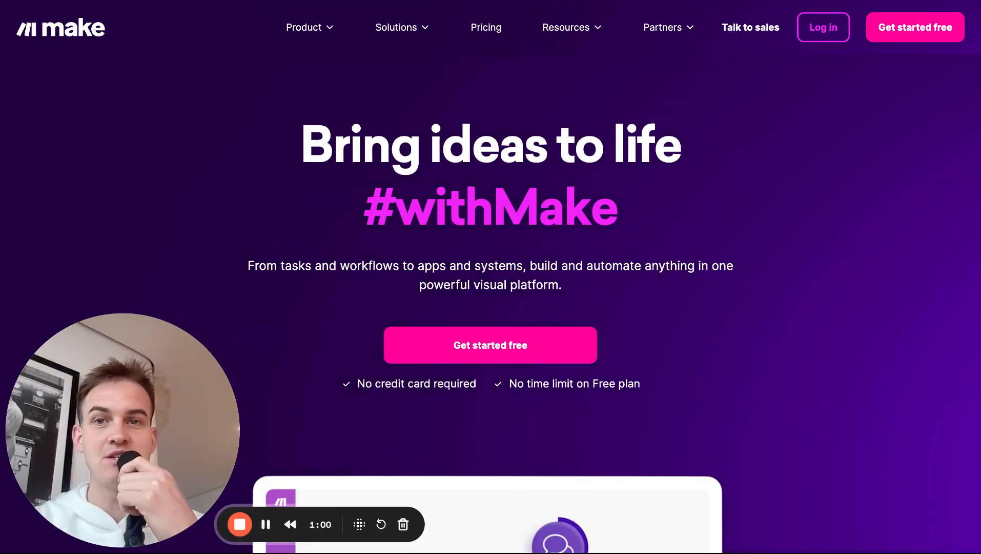
click(220, 1)
mouse_move(49, 92)
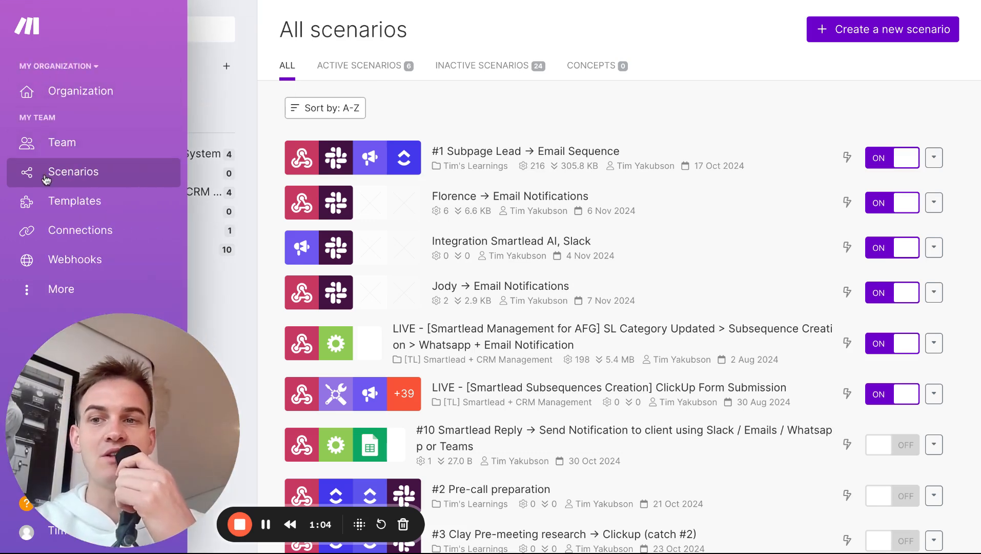
click(854, 37)
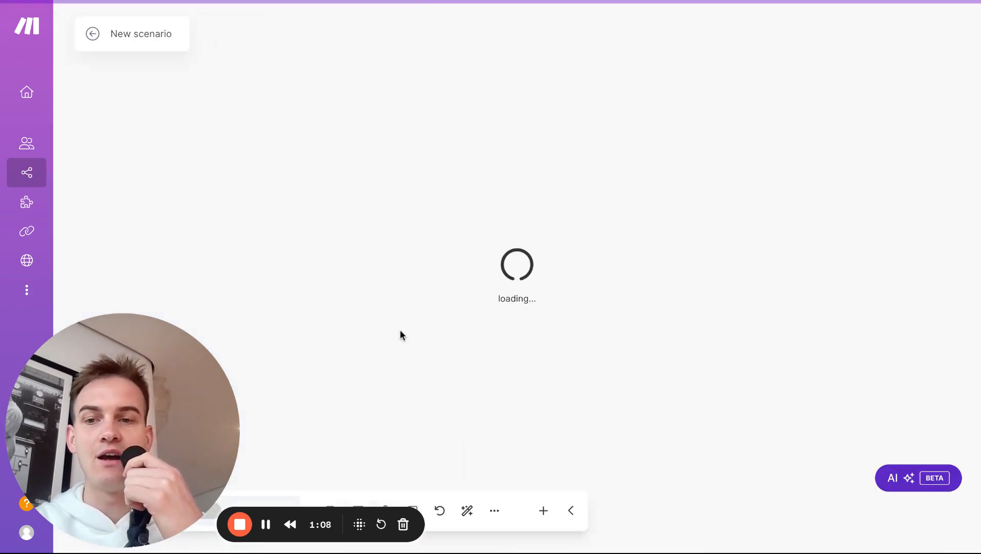
Step: Look at the Import blueprint option under More, then close it
drag(179, 426, 219, 166)
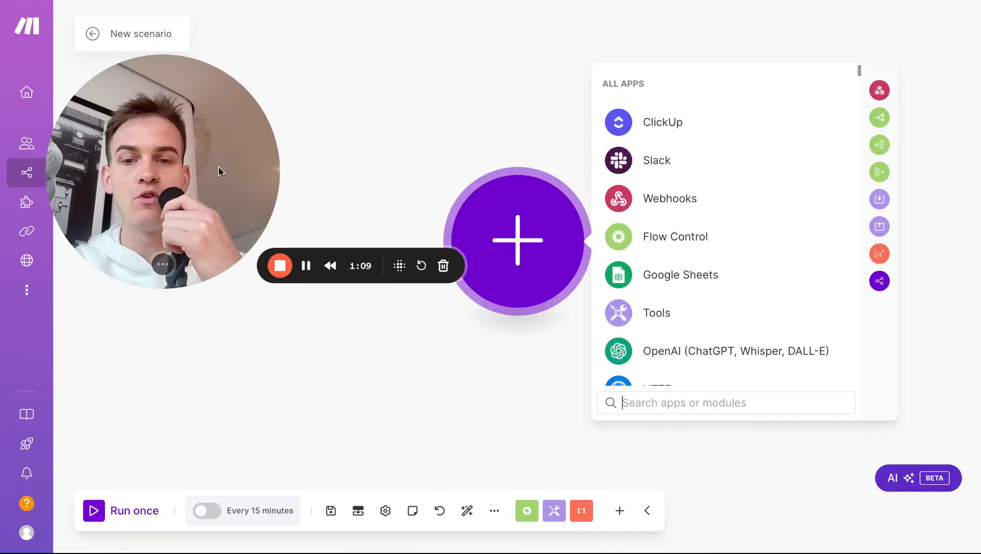
click(494, 511)
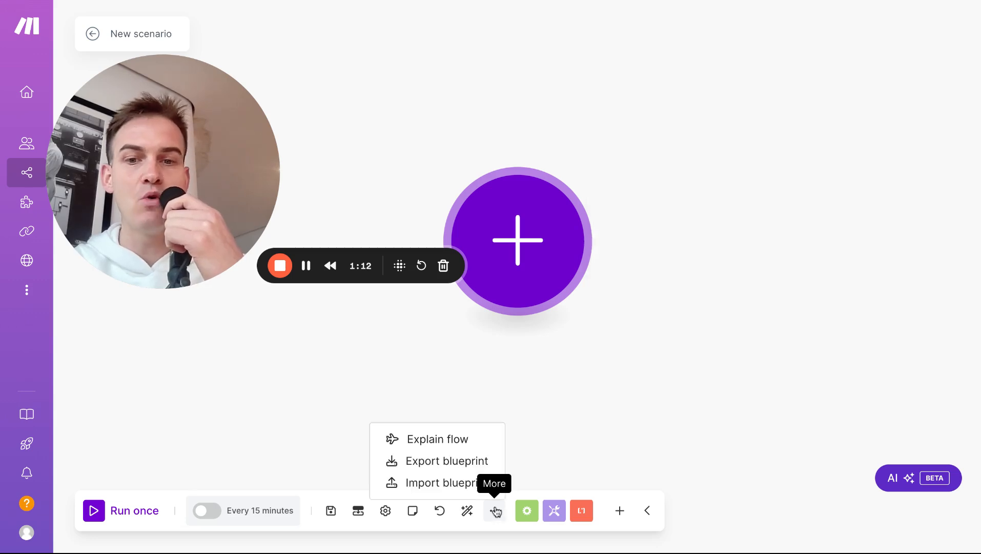
click(438, 482)
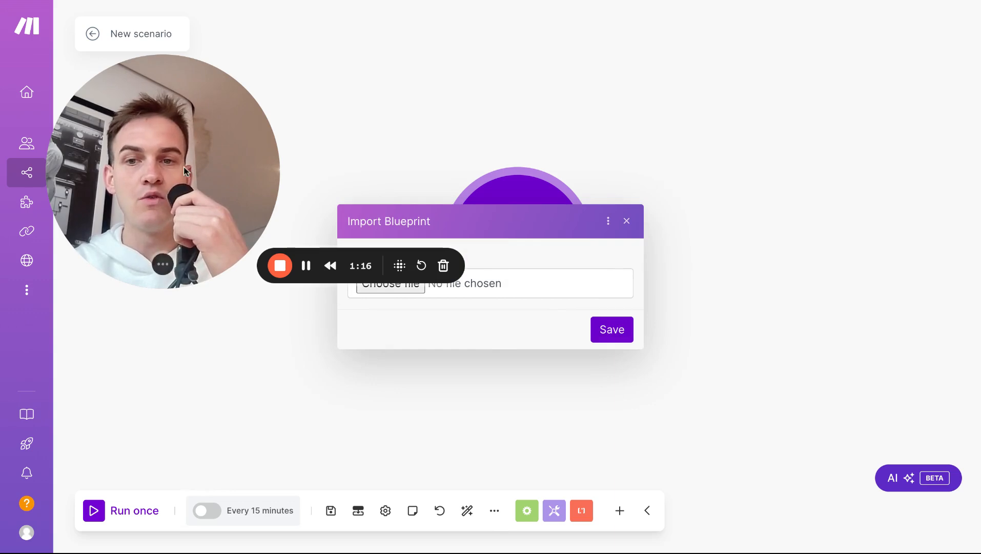
drag(184, 168, 178, 315)
click(312, 278)
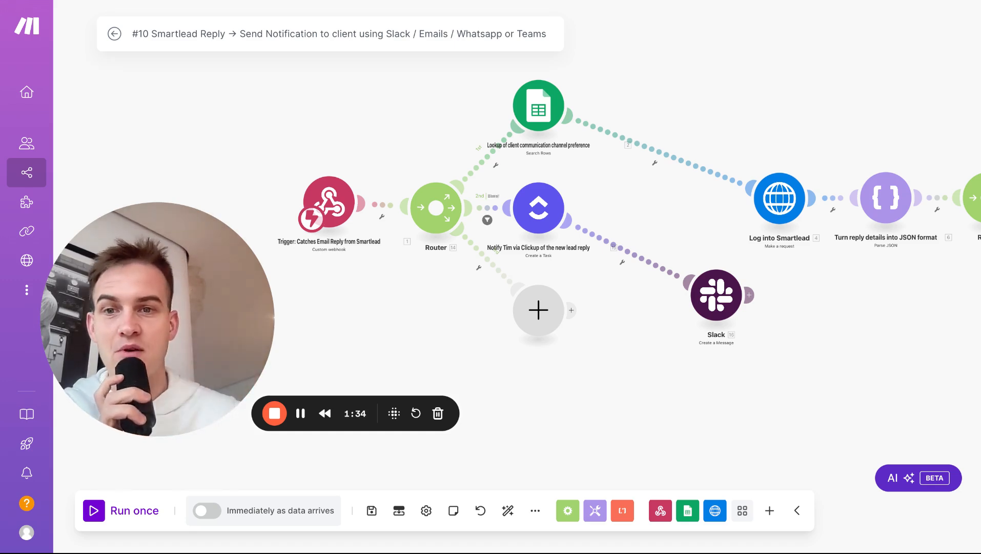
Step: Make a Webhooks Custom webhook the first module of the new scenario
click(286, 1)
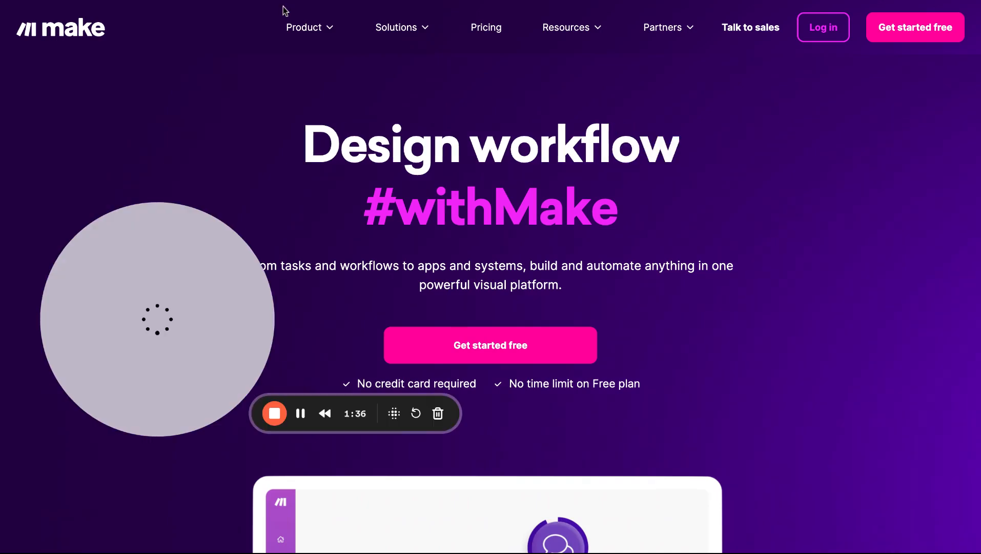
click(460, 1)
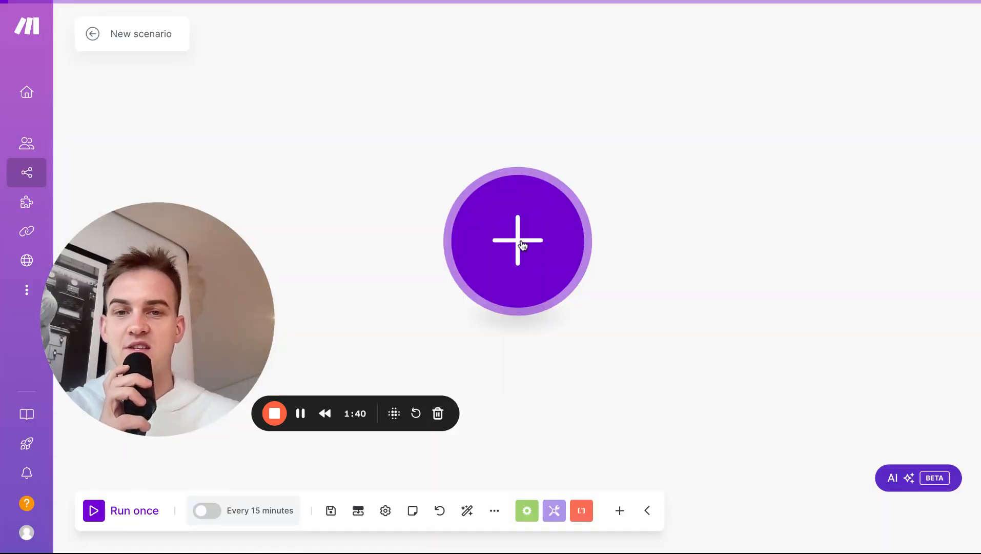
scroll(359, 149, down, 3)
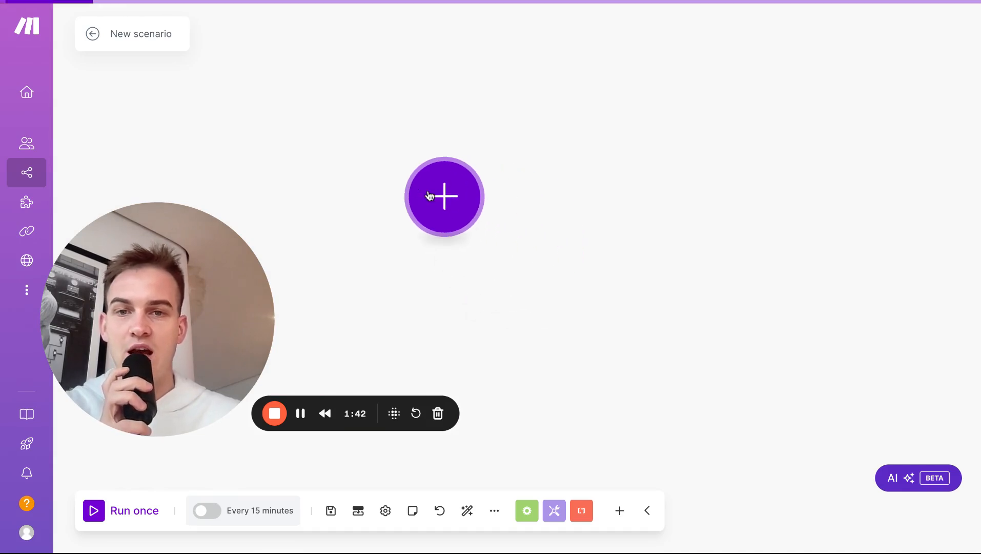
click(444, 196)
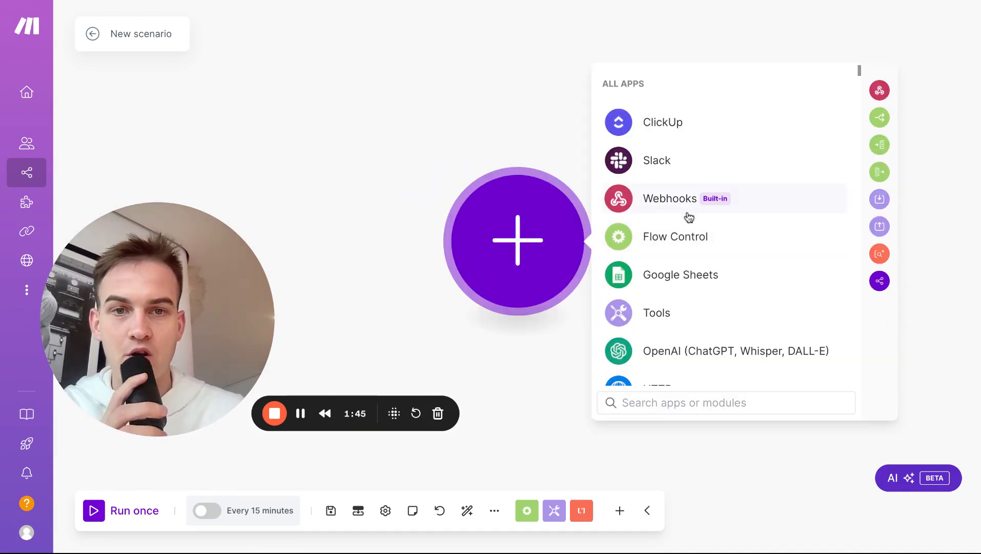
click(655, 207)
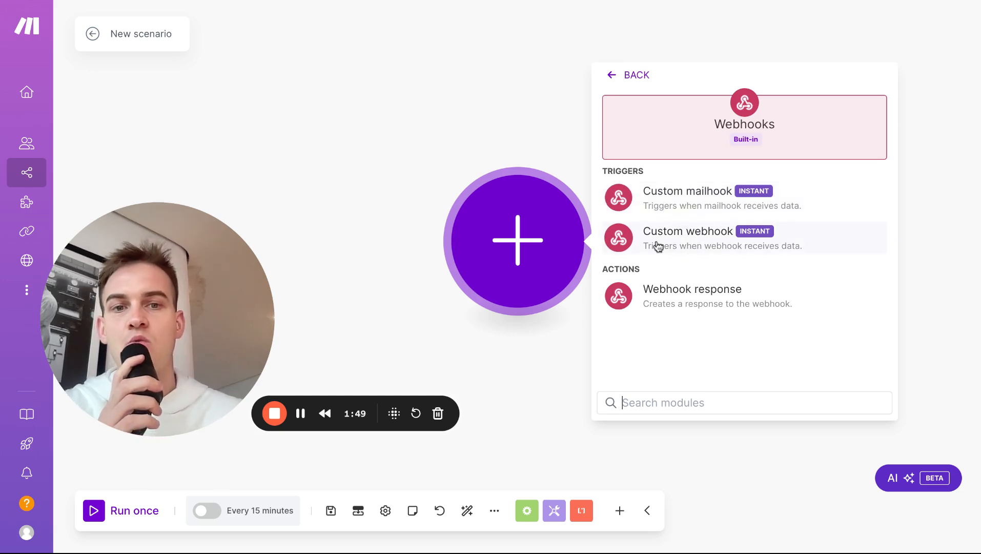
click(717, 241)
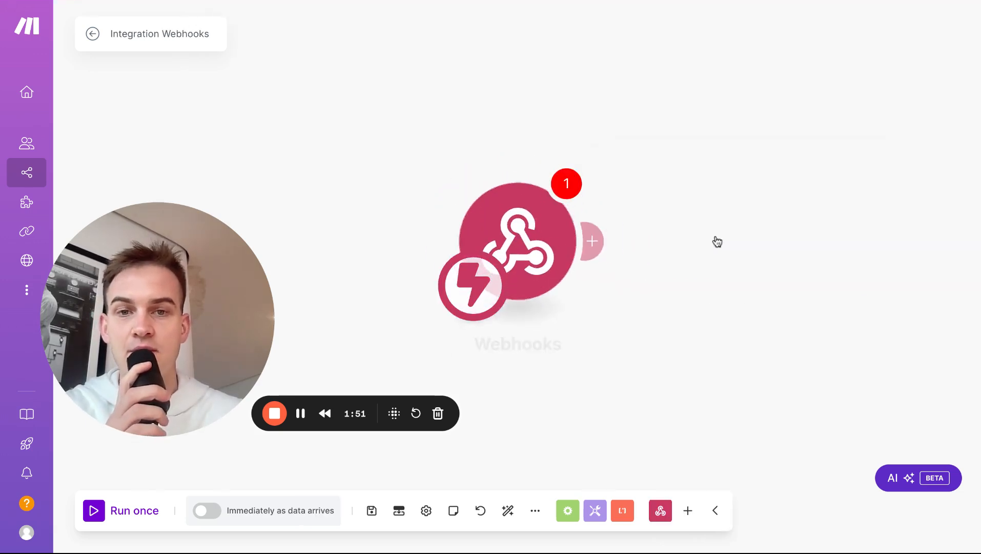
Step: Create and save a new webhook named 'My gateway-webhook webhook'
click(874, 236)
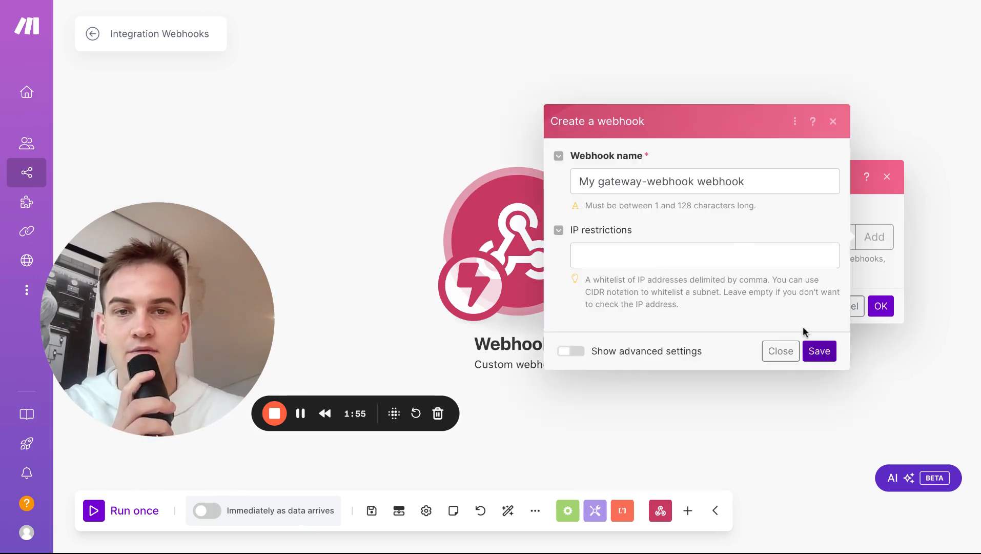
click(579, 182)
drag(580, 181, 681, 181)
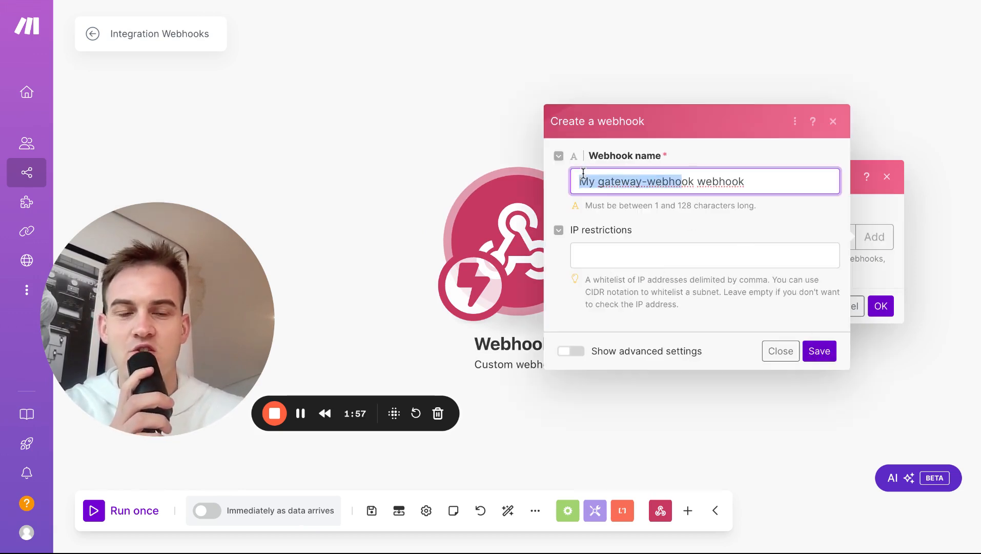
click(820, 351)
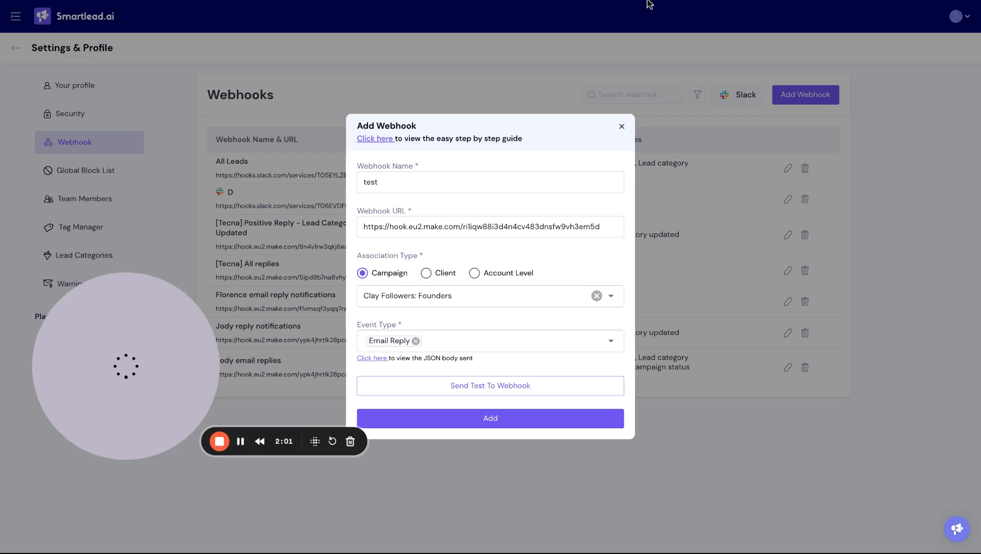
Step: Start a fresh Smartlead webhook with the Make URL, name test, campaign Clay Followers: Founders
click(623, 127)
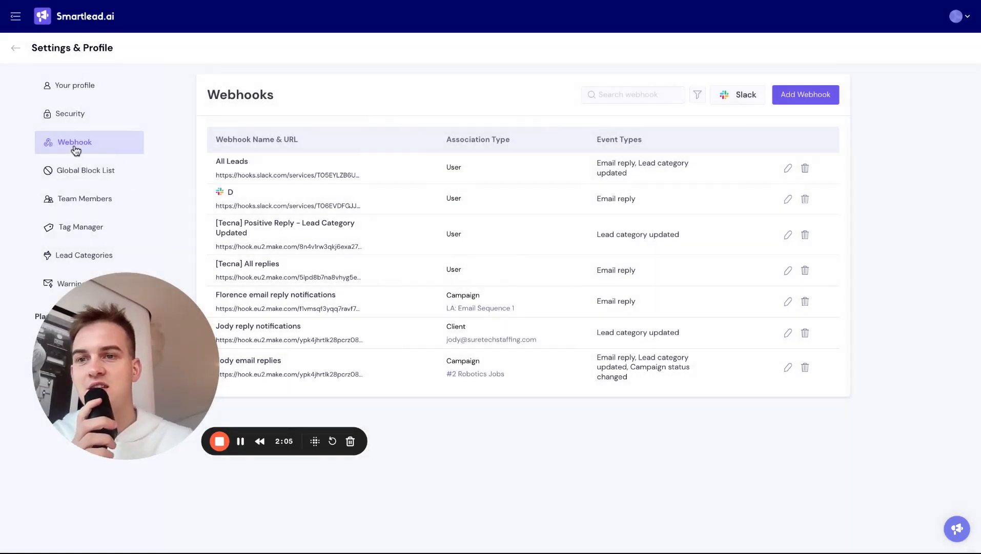
click(807, 99)
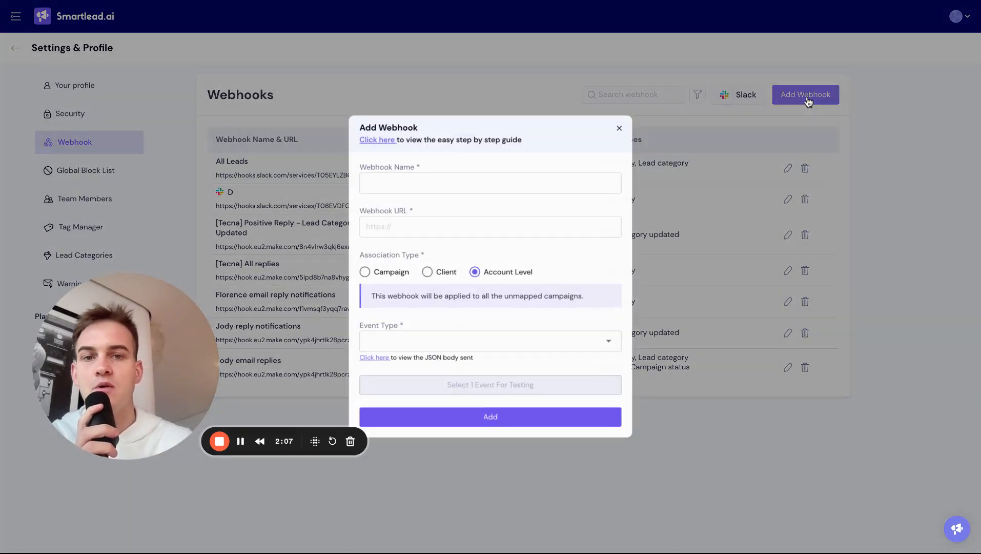
click(445, 227)
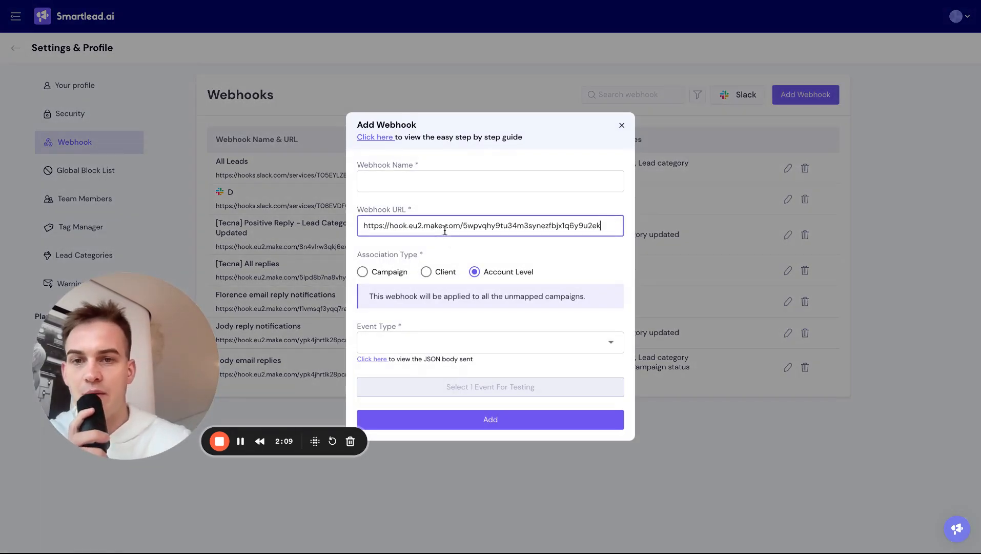
click(429, 181)
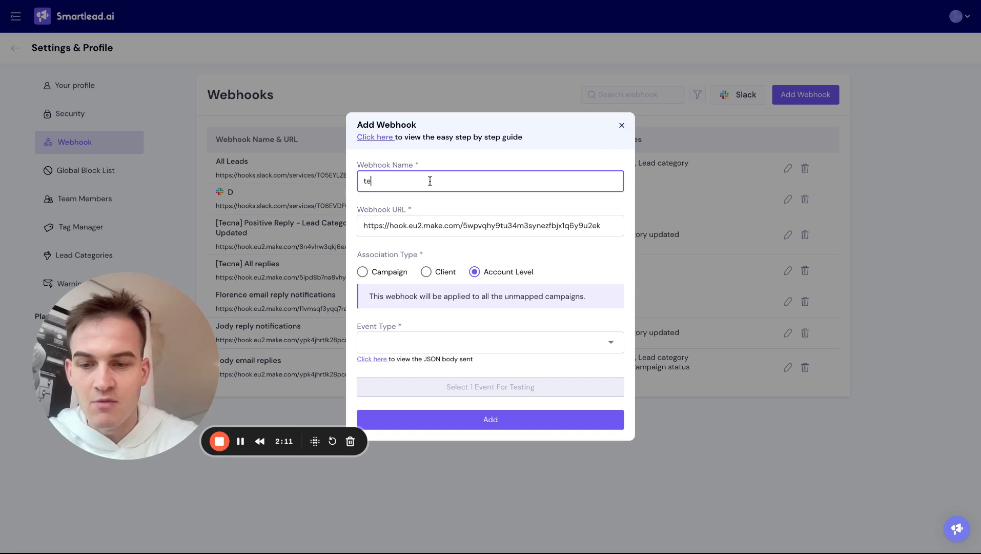
click(381, 279)
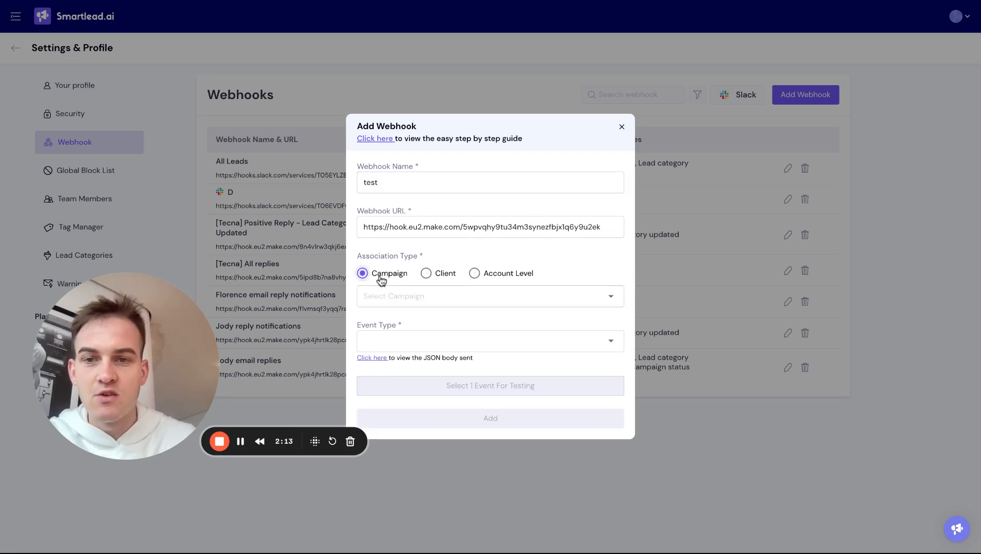
click(391, 302)
text(clay)
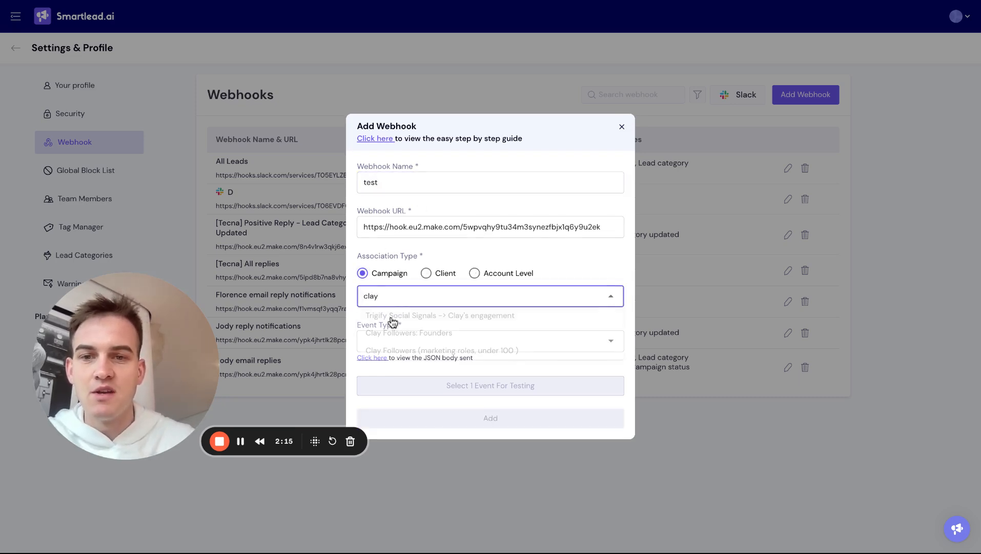
click(390, 335)
Step: Replace the Email Reply event with Lead Category Updated
click(385, 343)
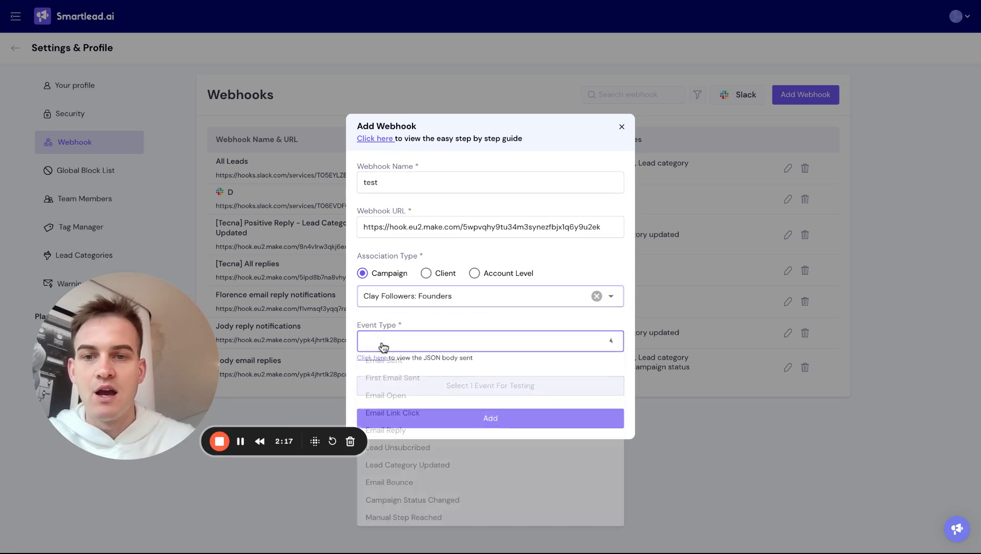
click(416, 430)
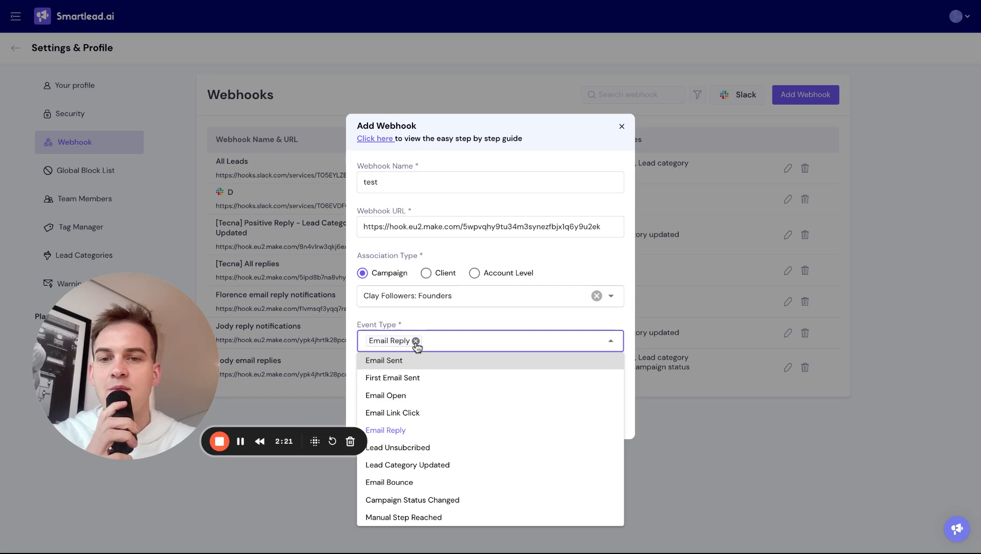
click(416, 341)
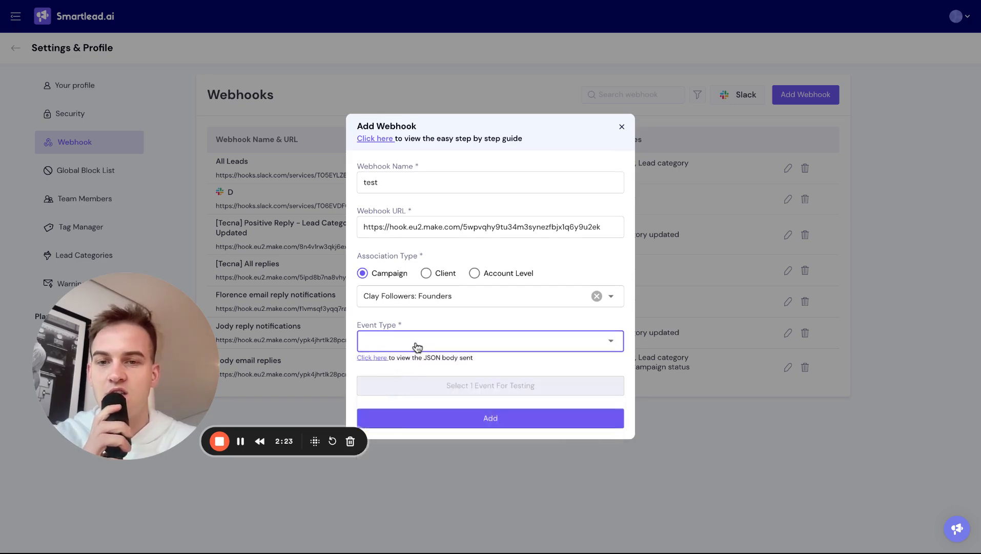
click(416, 344)
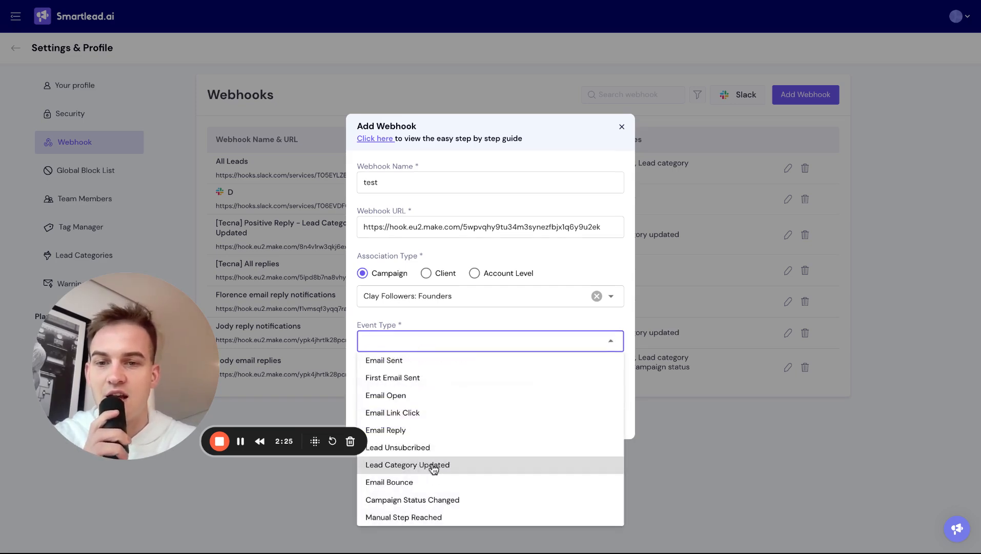
click(434, 466)
click(503, 310)
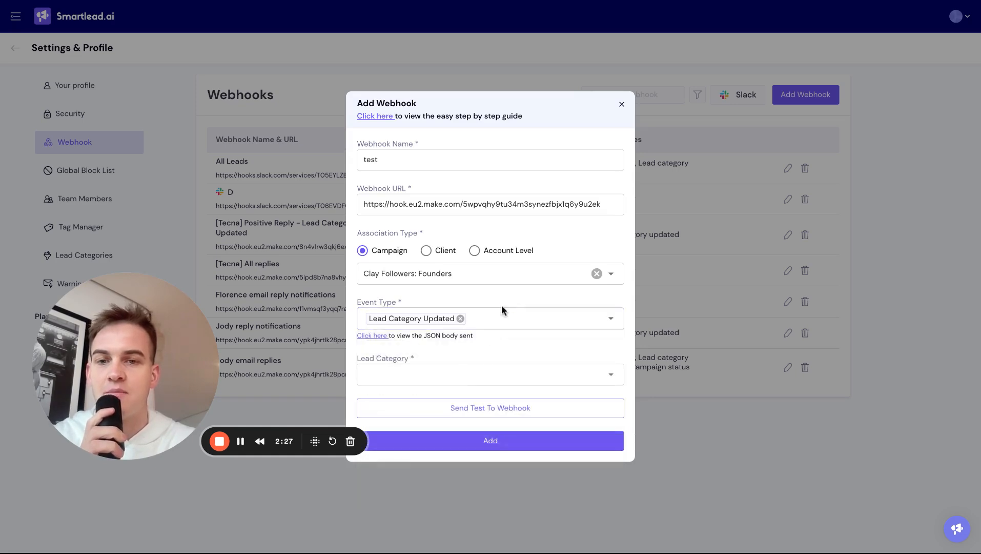
Step: Add lead categories Interested and Information Request, then send a test payload
click(466, 377)
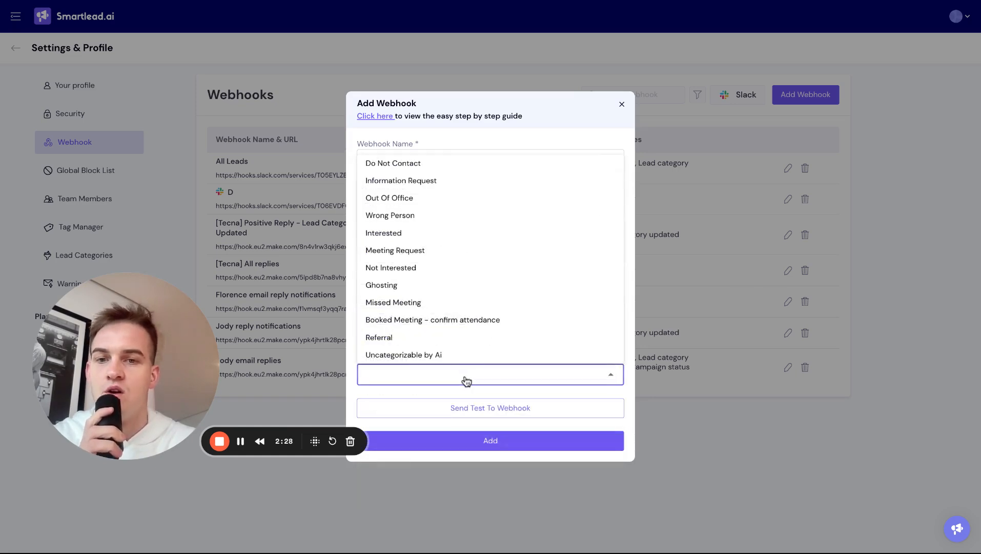
click(455, 234)
click(464, 182)
click(518, 144)
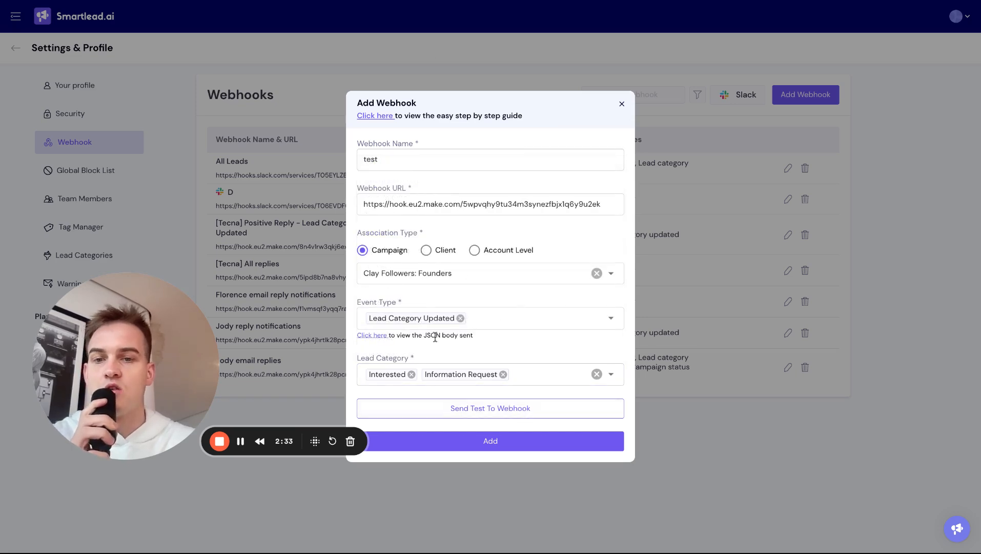
click(439, 412)
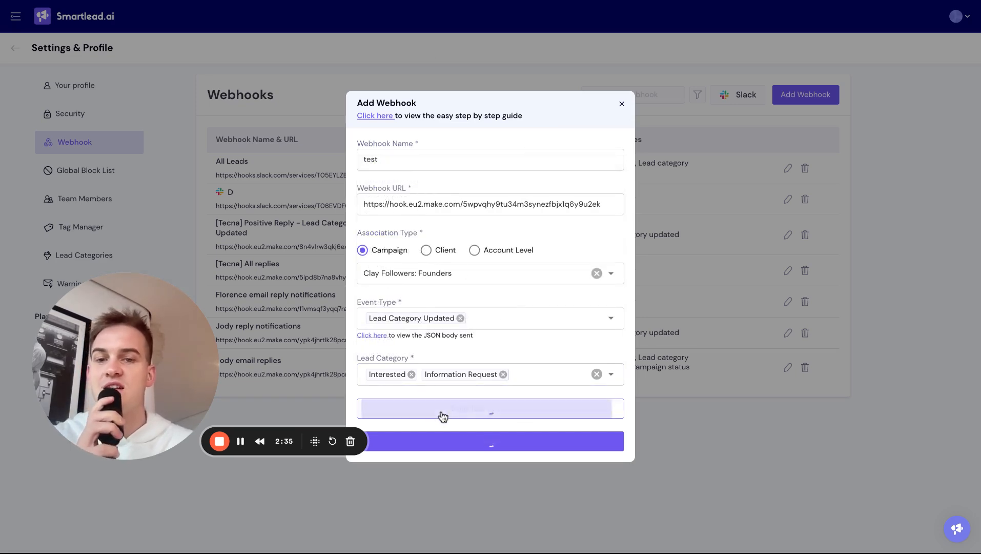
click(408, 2)
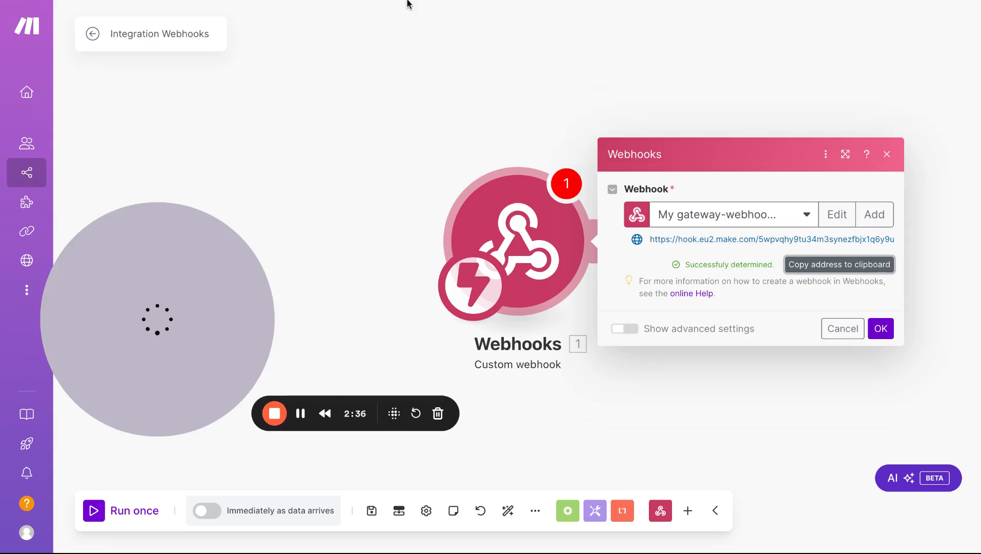
Step: Run the Webhooks module alone and resend Smartlead's test to capture a LEAD_CATEGORY_UPDATED bundle
click(882, 333)
right_click(542, 254)
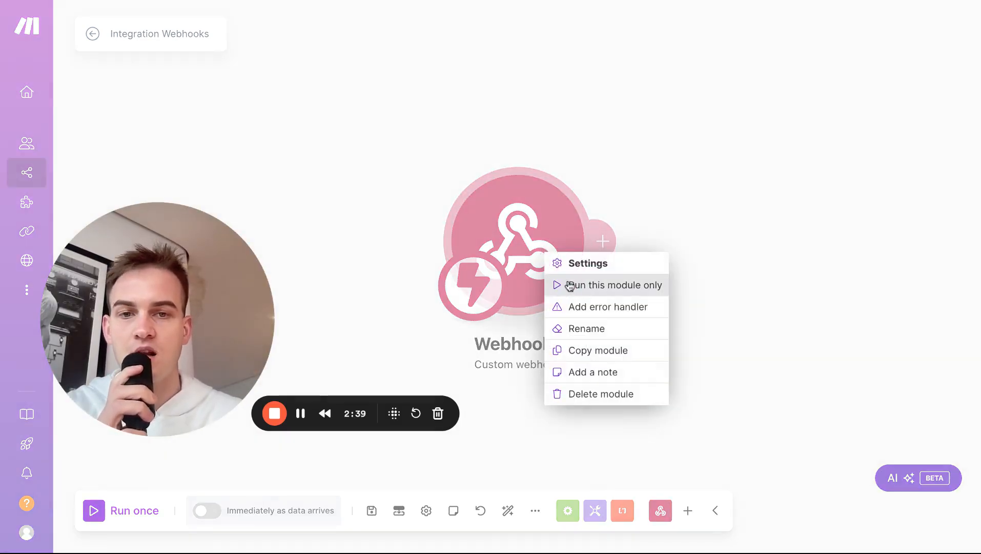
click(569, 286)
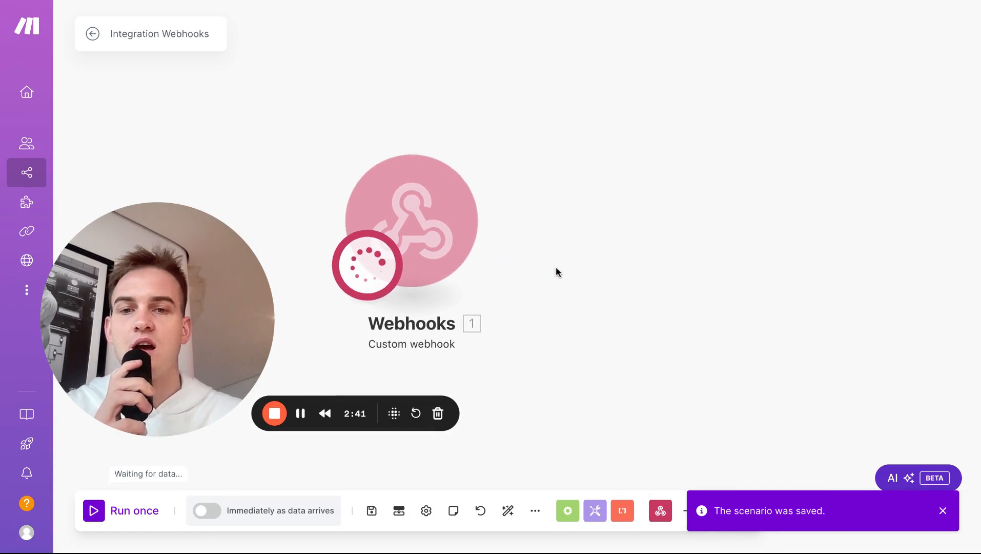
click(314, 0)
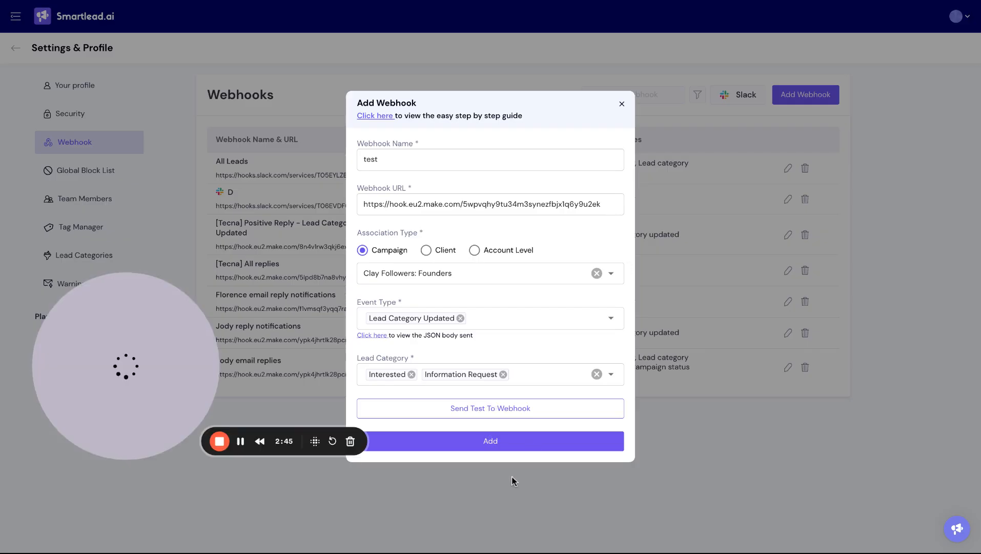
click(510, 408)
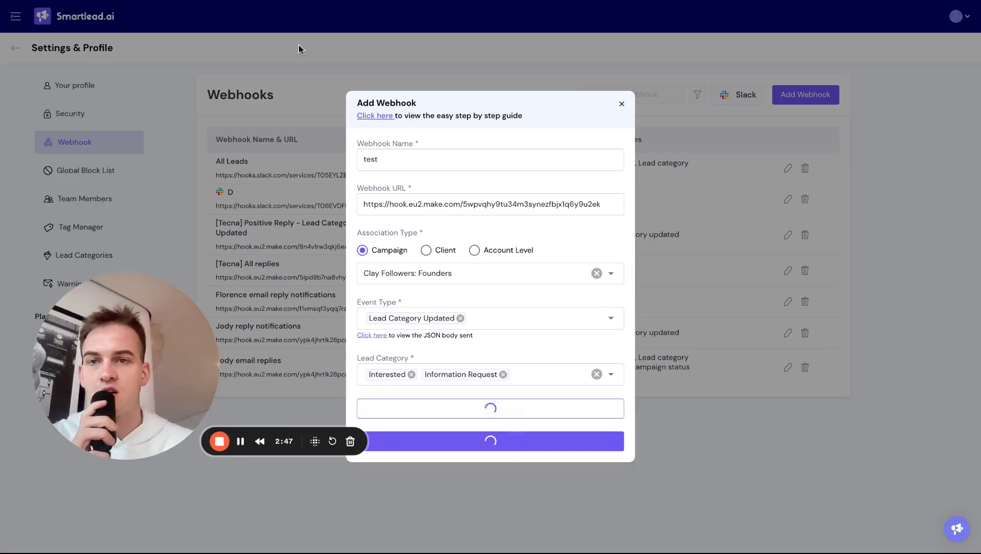
click(292, 0)
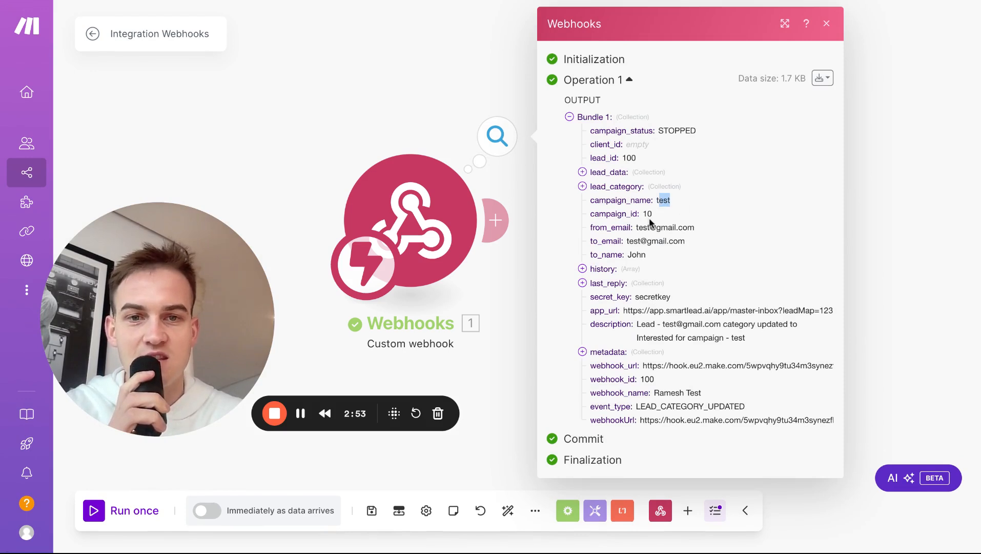
drag(694, 227, 647, 224)
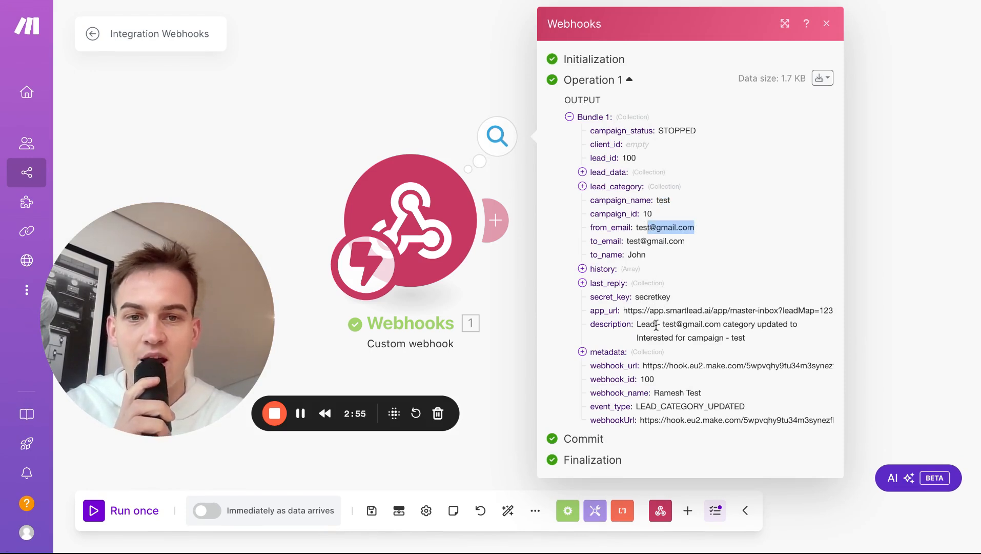
drag(655, 325, 636, 337)
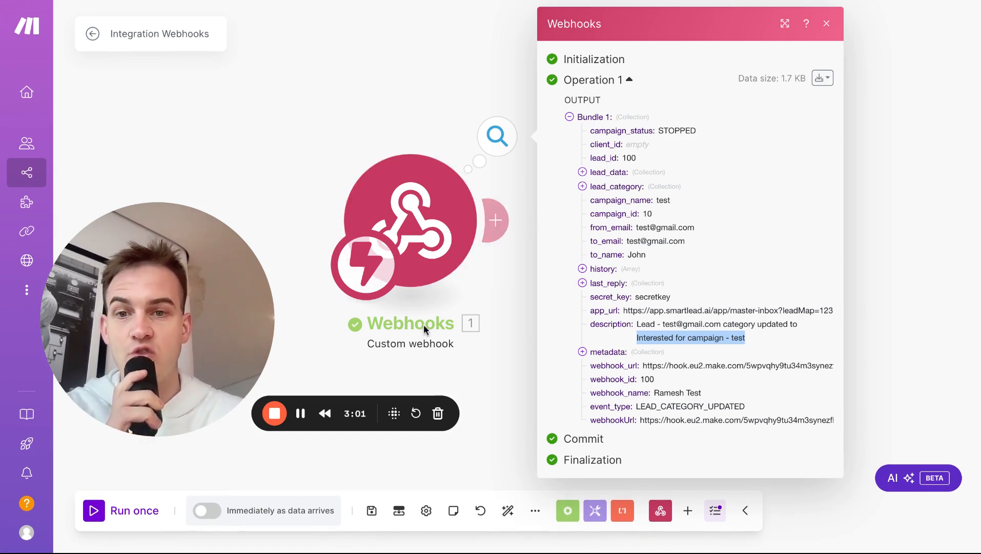
right_click(423, 231)
click(331, 153)
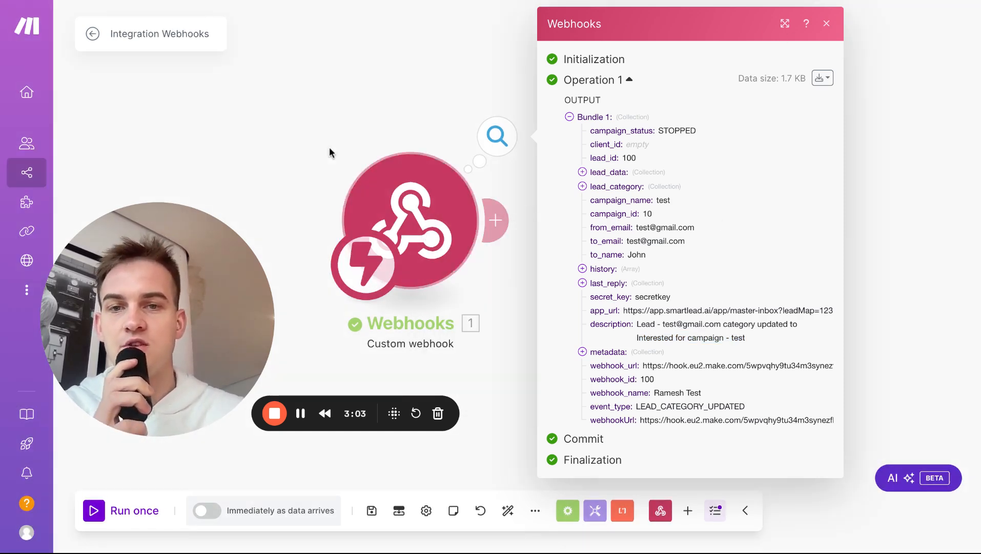
click(826, 23)
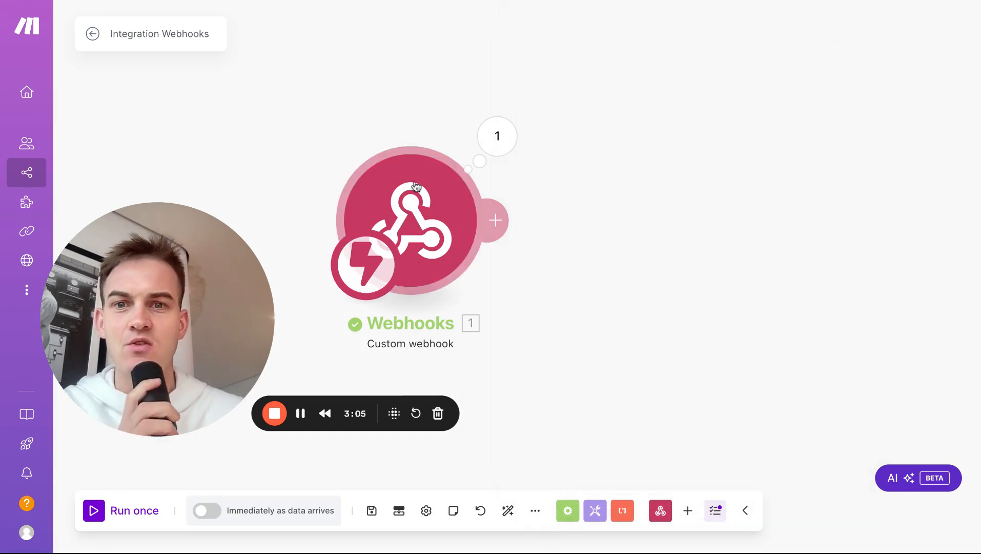
drag(413, 197, 346, 146)
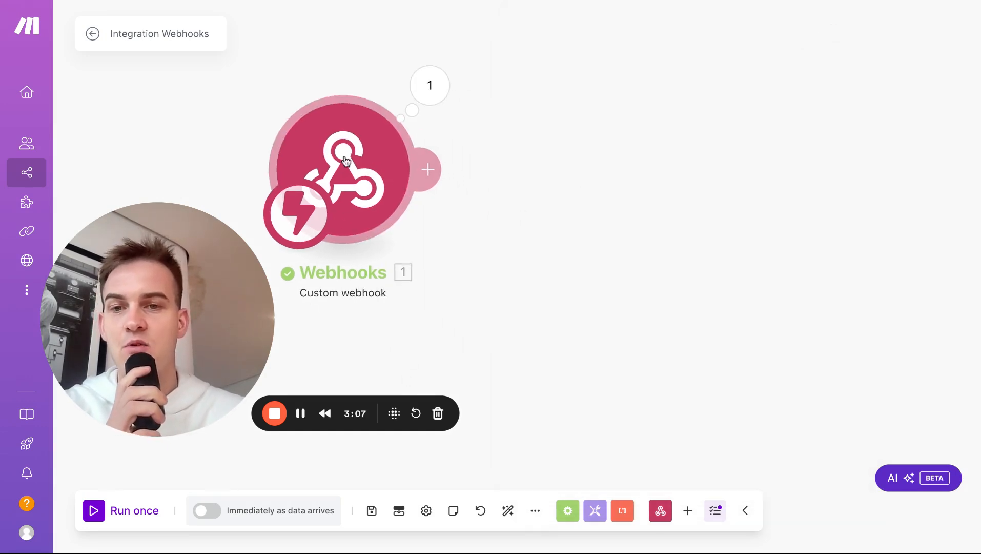
right_click(353, 205)
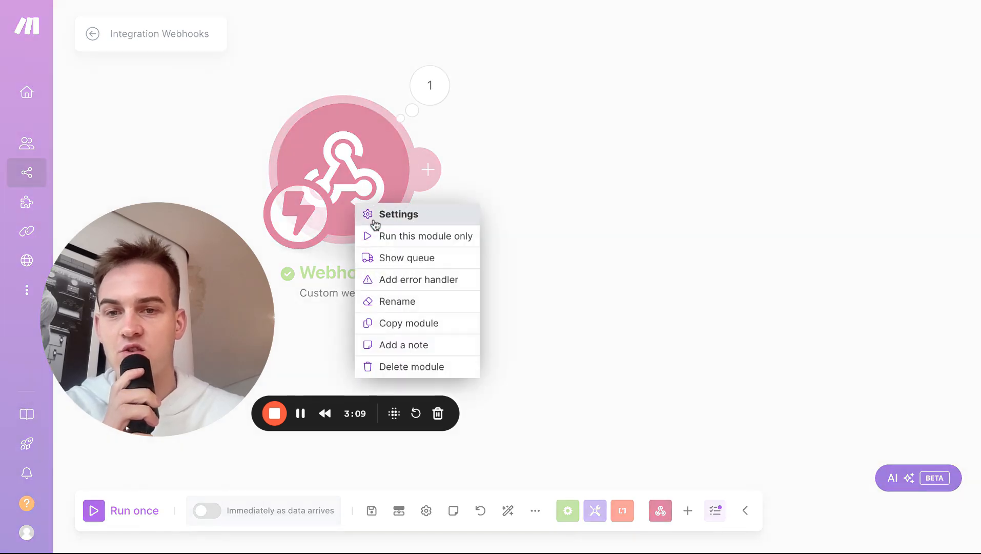
click(249, 91)
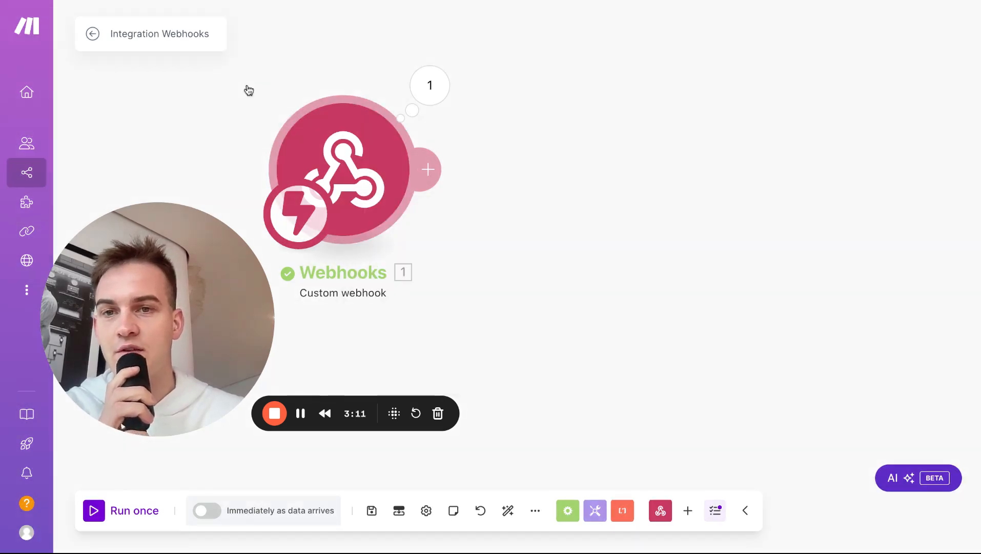
Step: Rename the webhook module, retyping its name as 'Trigger: +ve email reply'
right_click(322, 134)
click(362, 235)
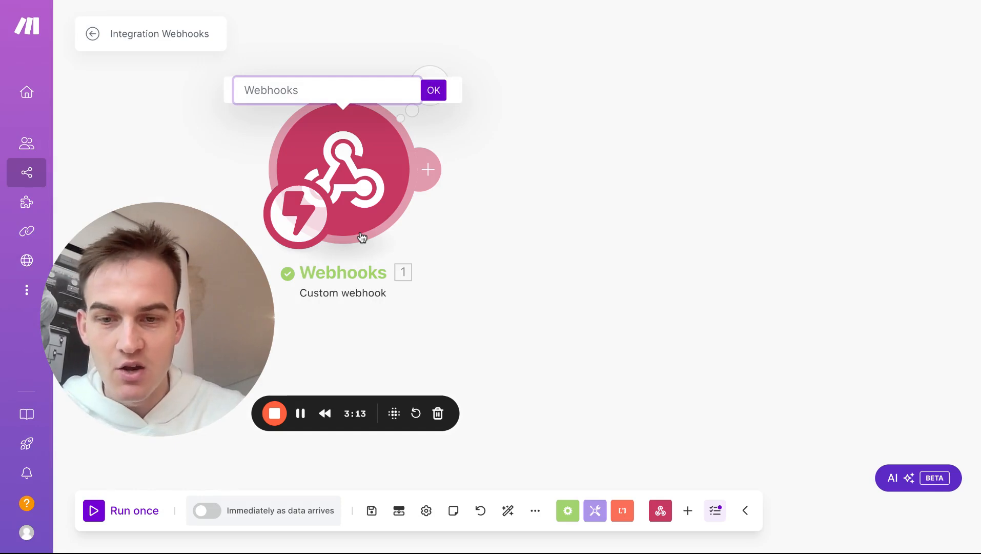
text(Trigger: Email c)
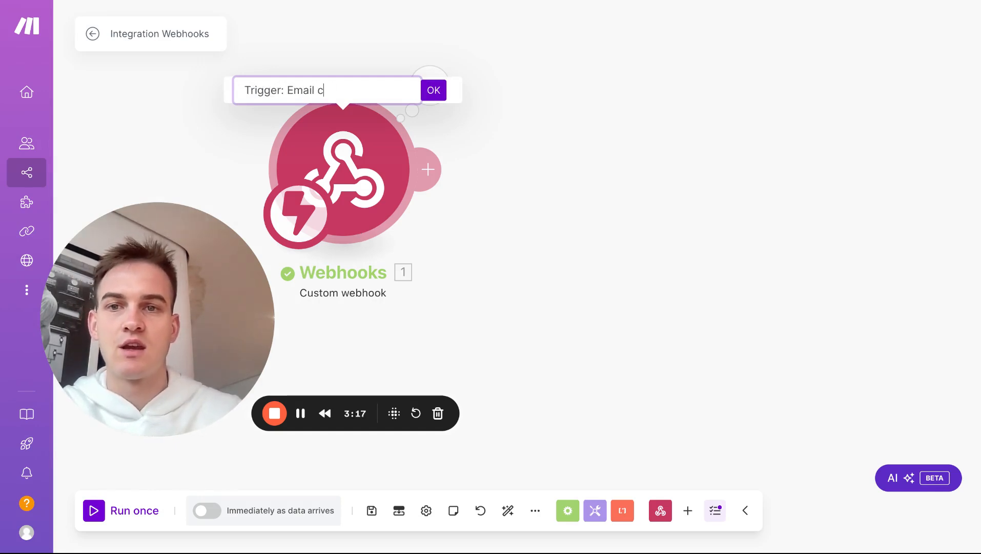
text(ategory = Inte)
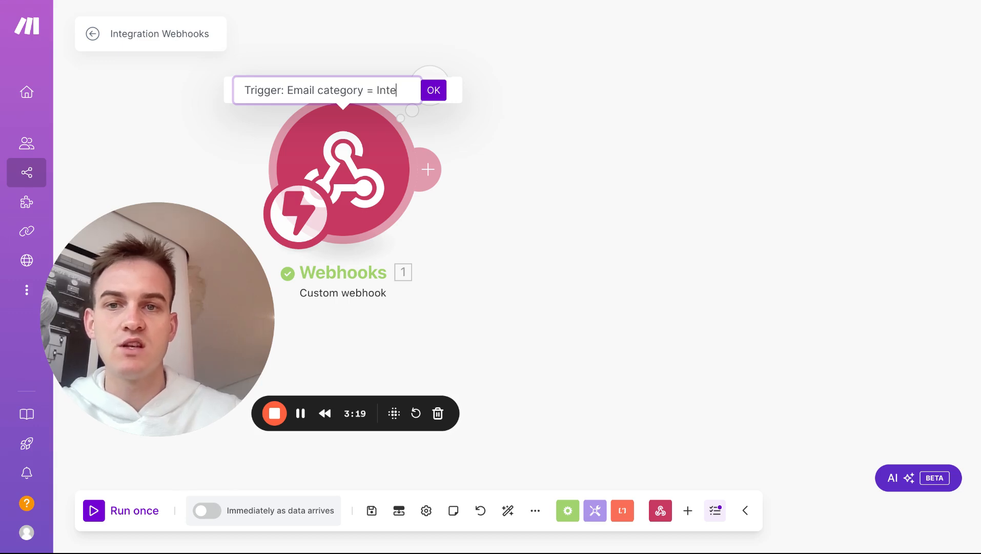
text(rested or Inf)
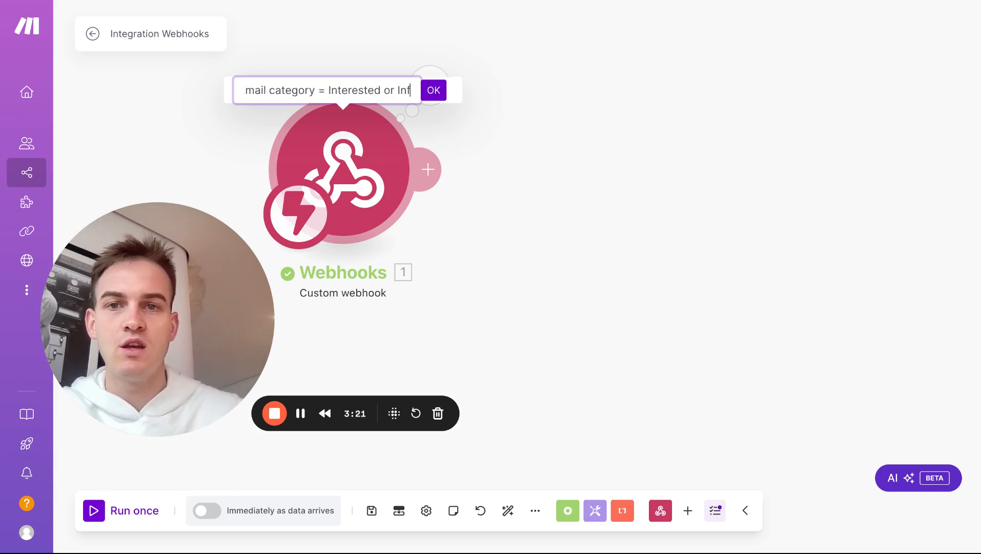
text(o reque)
key(ctrl+a)
key(BackSpace)
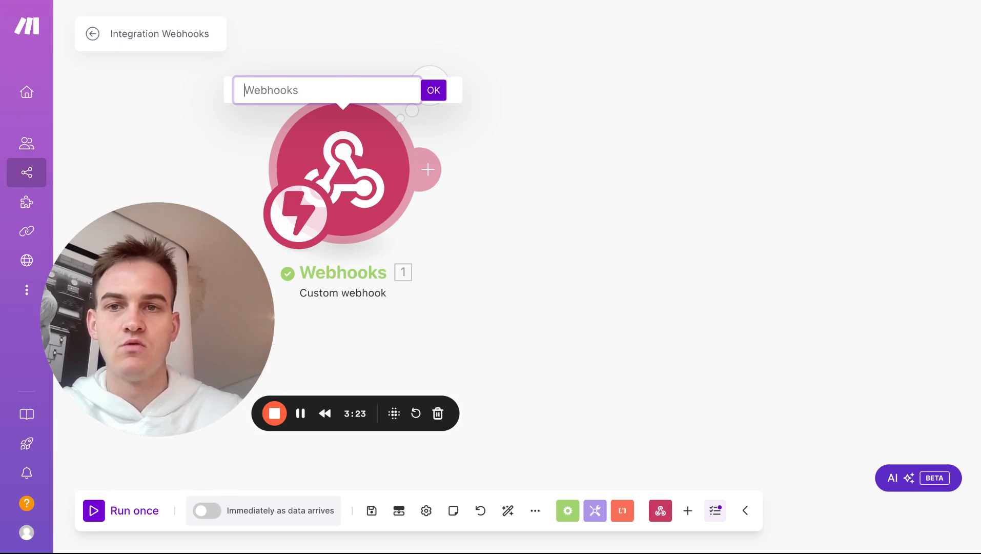
text(T)
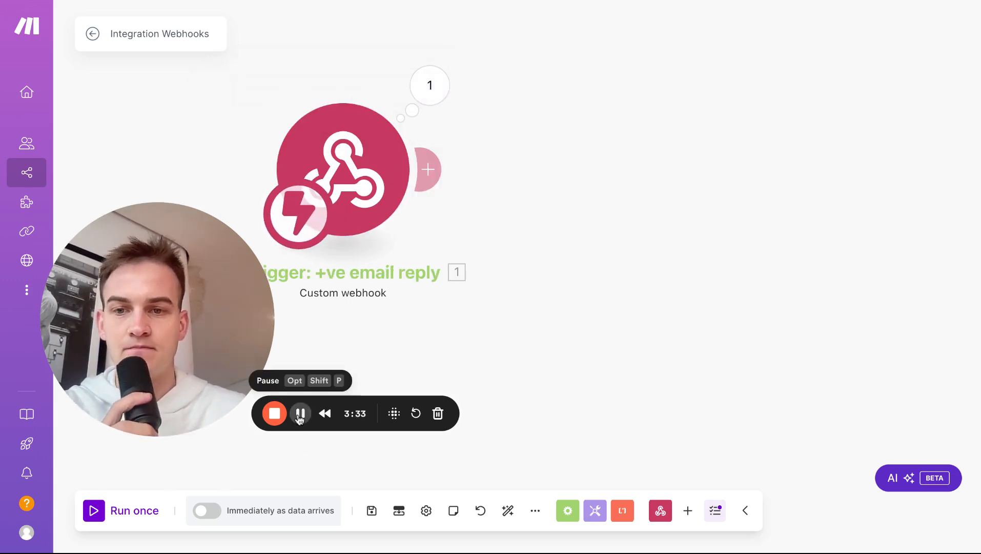
click(171, 2)
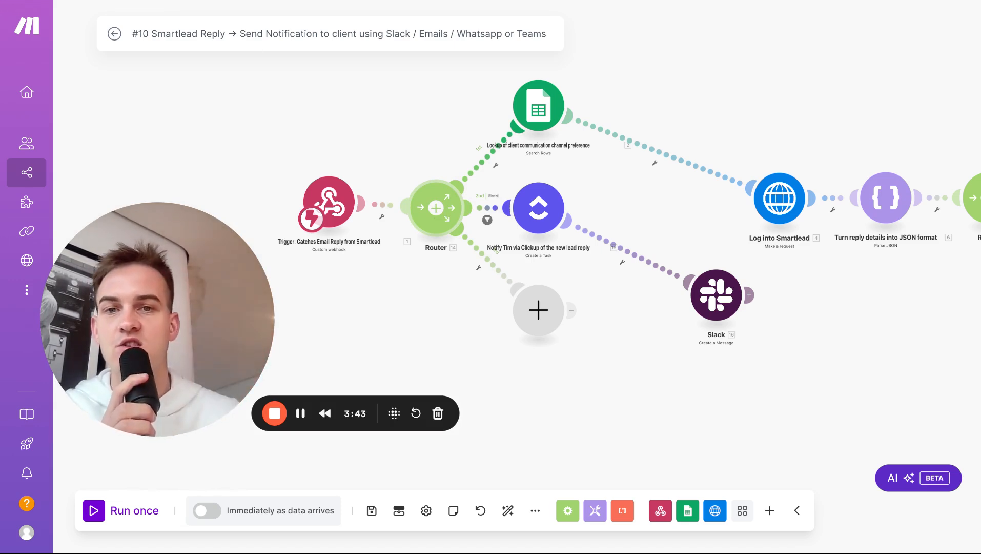
scroll(408, 139, up, 5)
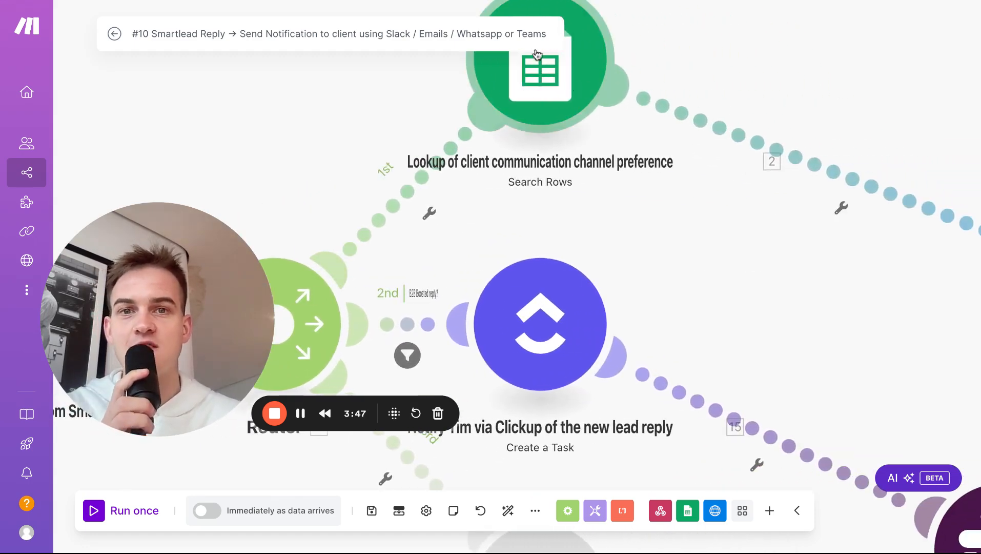
scroll(341, 119, up, 1)
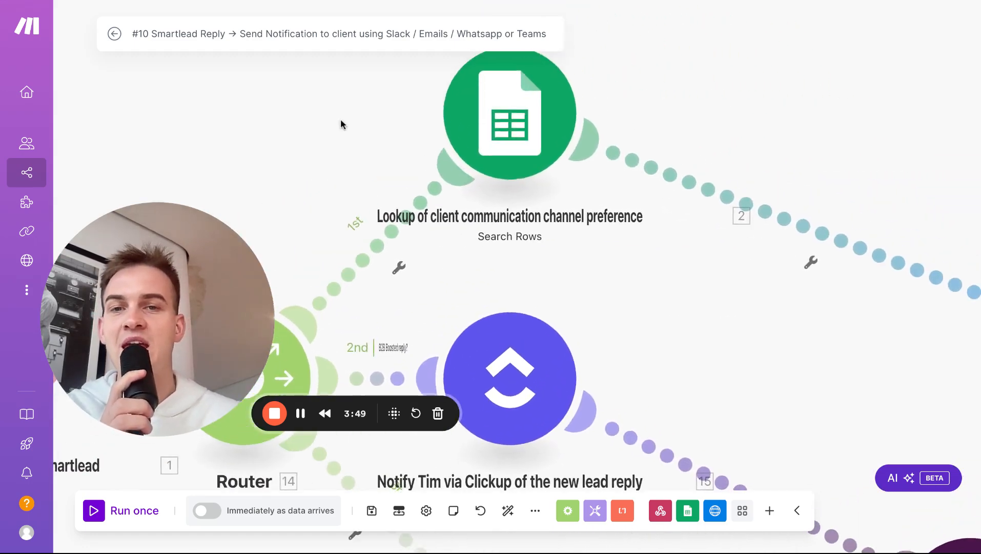
scroll(340, 120, left, 4)
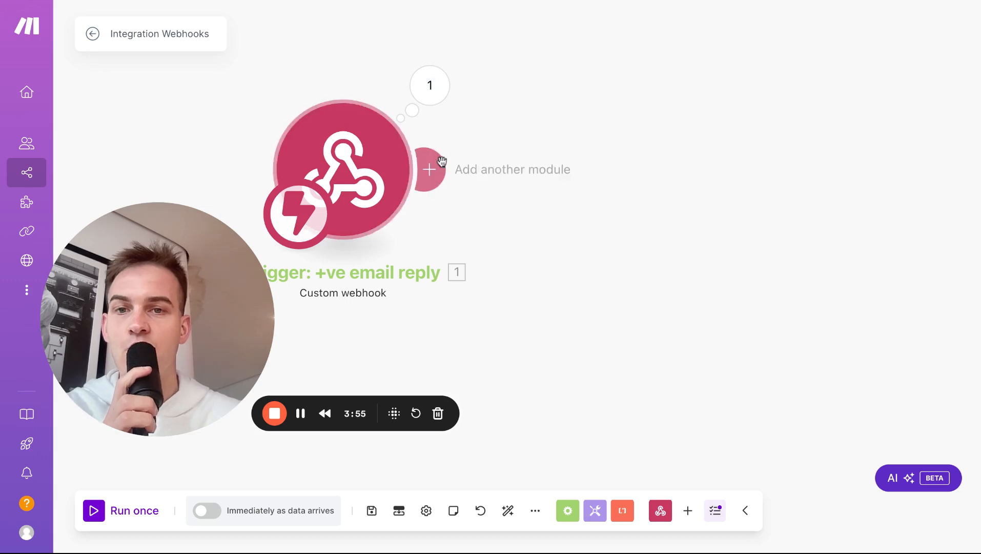
Step: Add a Router after the webhook trigger
click(433, 179)
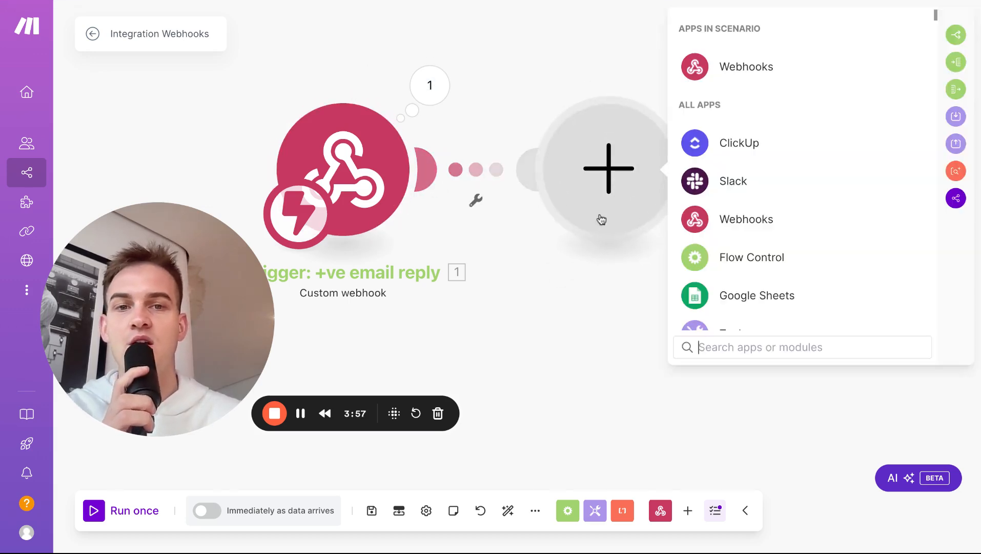
text(router)
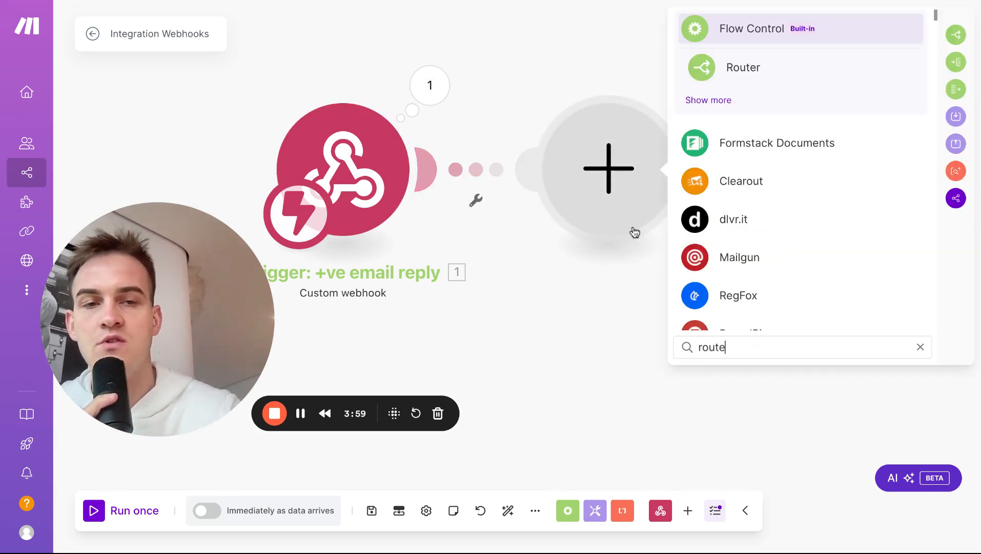
click(755, 72)
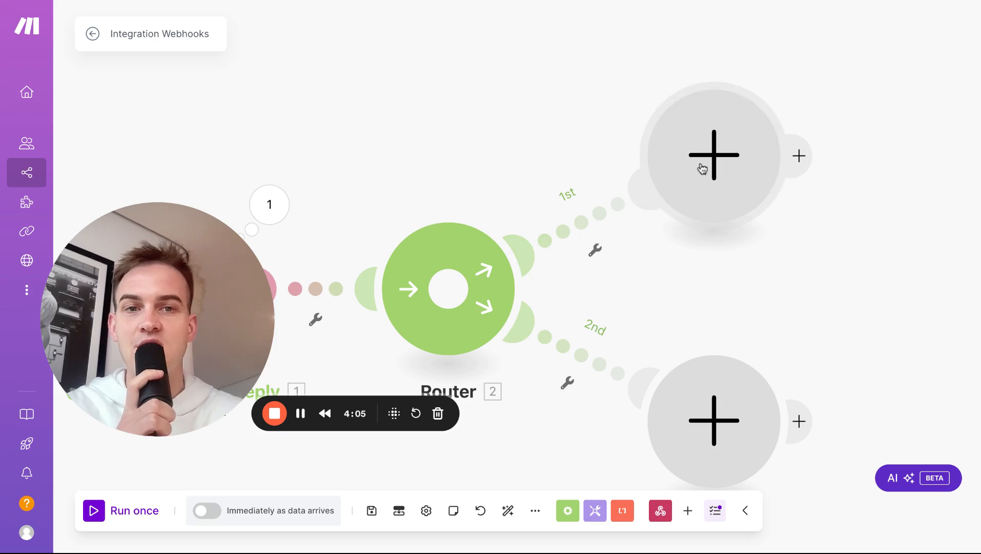
Step: Put a Google Sheets Search Rows module on the router's first branch
click(702, 169)
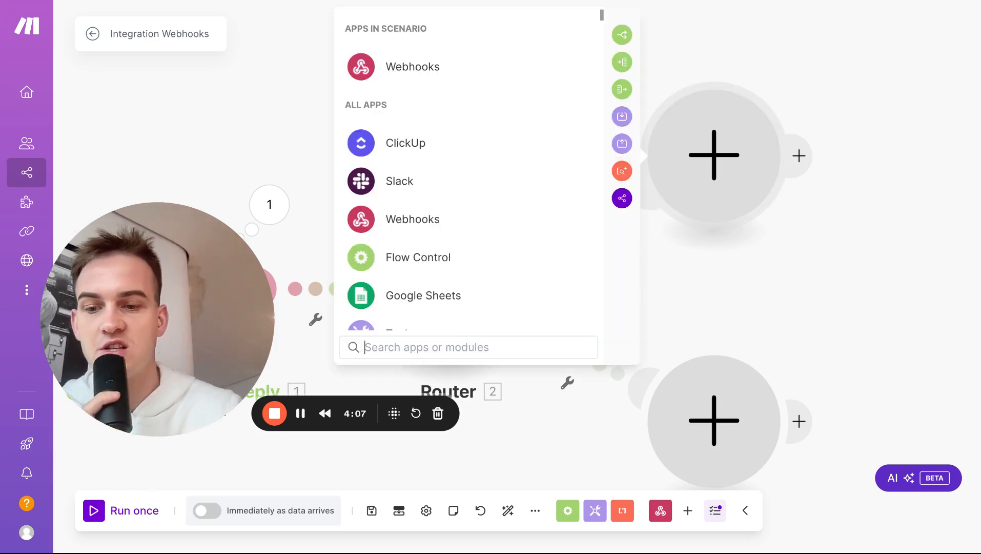
text(sheet)
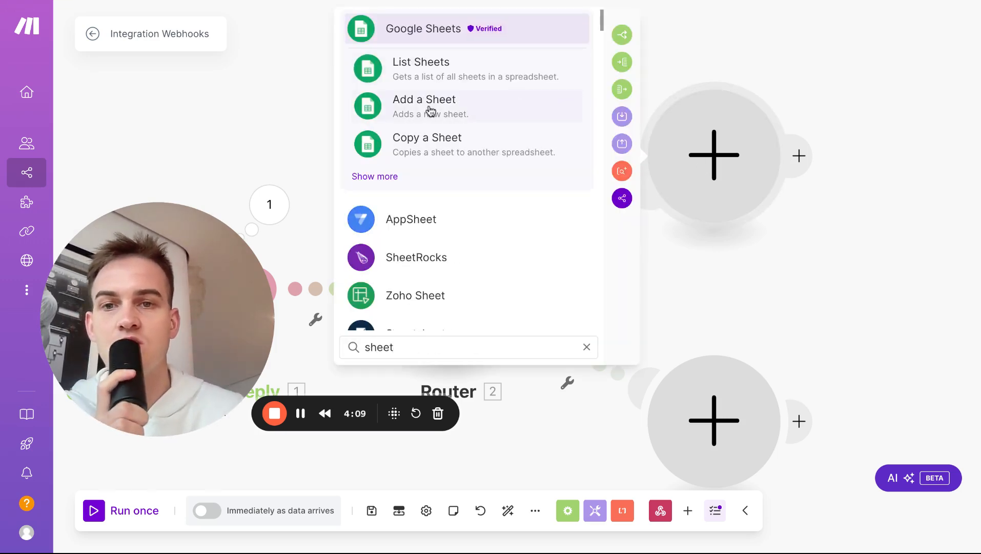
click(374, 177)
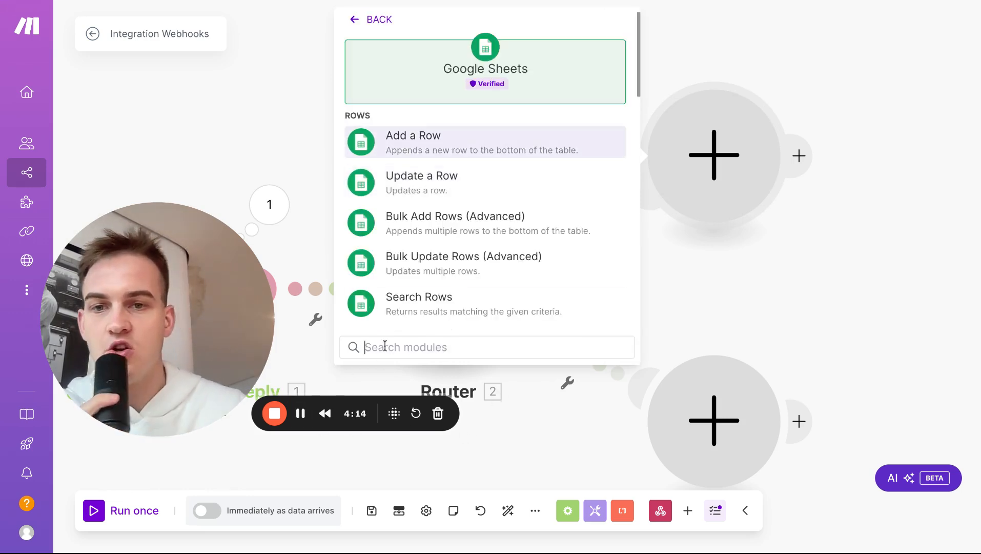
click(438, 314)
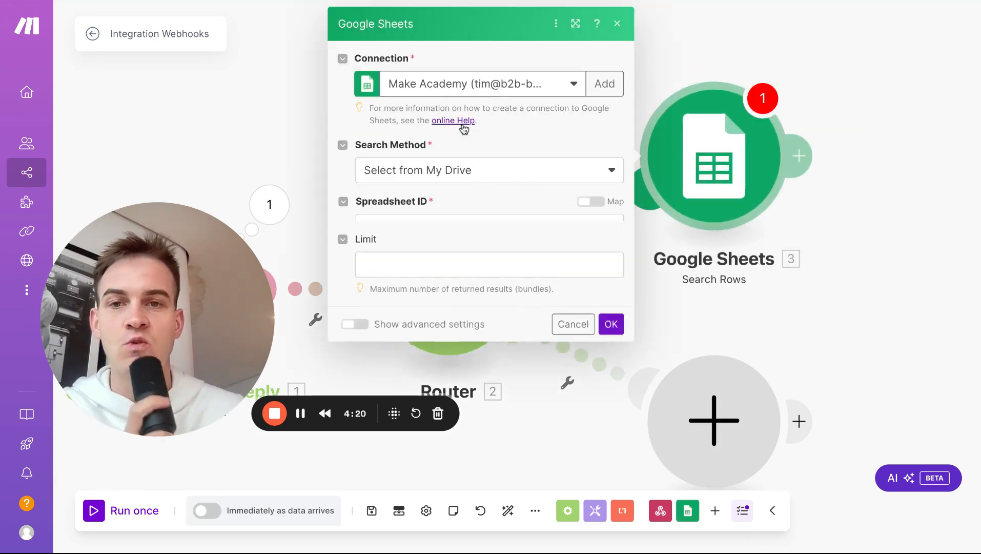
Step: Point Search Rows at the 'Copy of Client Communication Channel Preferences' spreadsheet, Sheet1
click(454, 1)
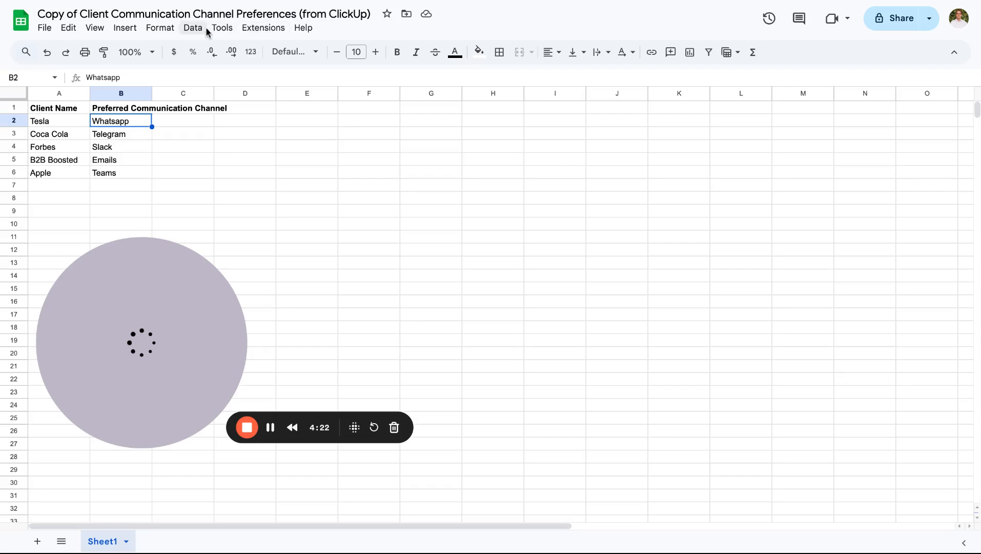
click(287, 2)
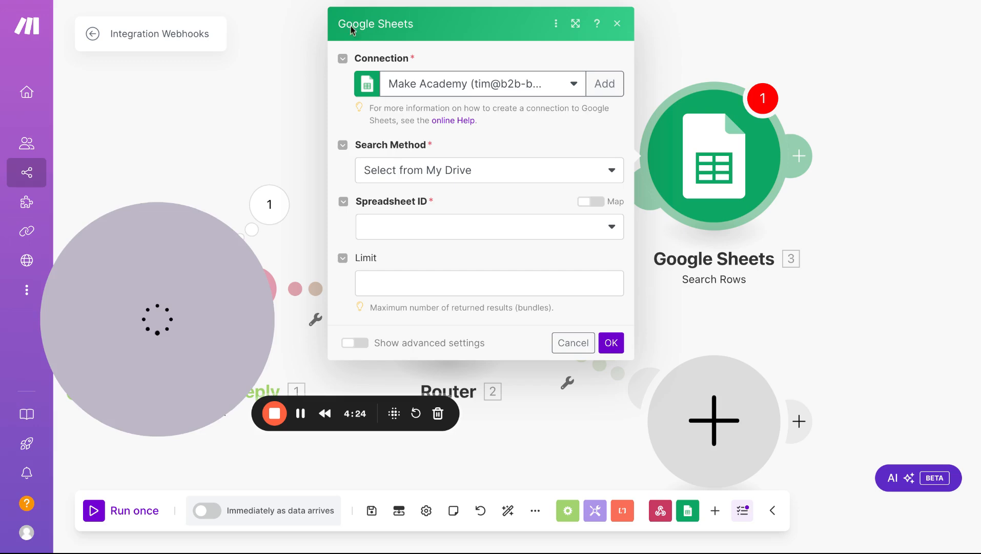
click(401, 228)
text(cop)
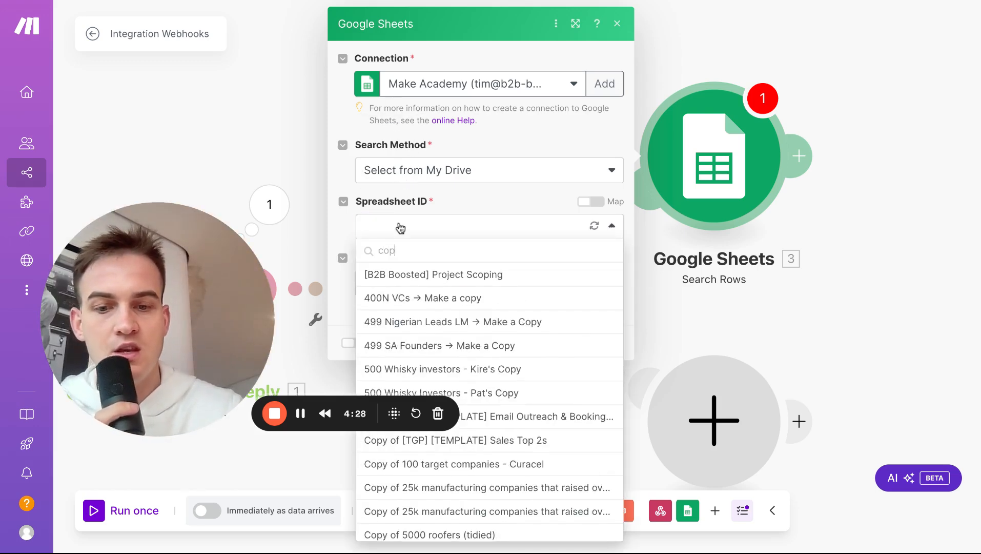
text(y of co)
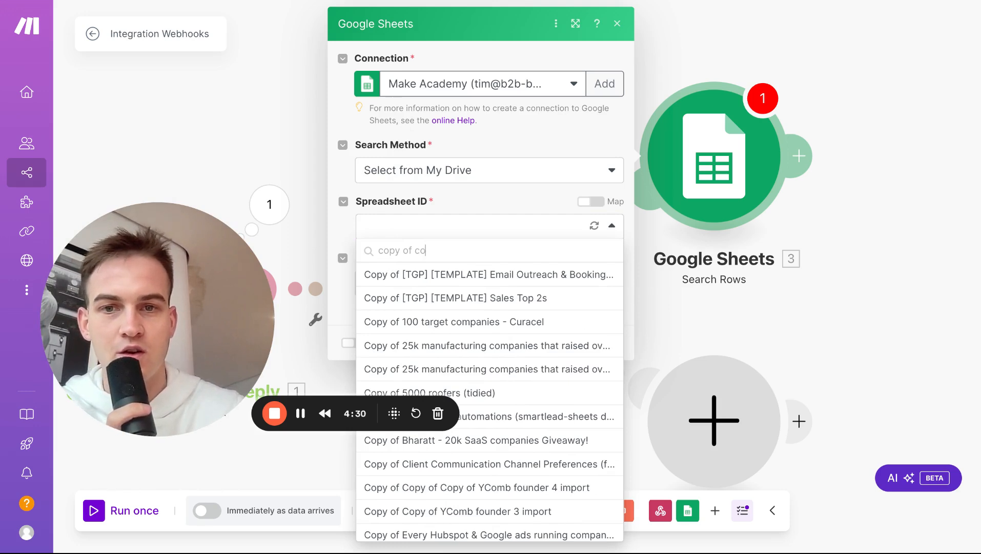
text(mm)
click(394, 275)
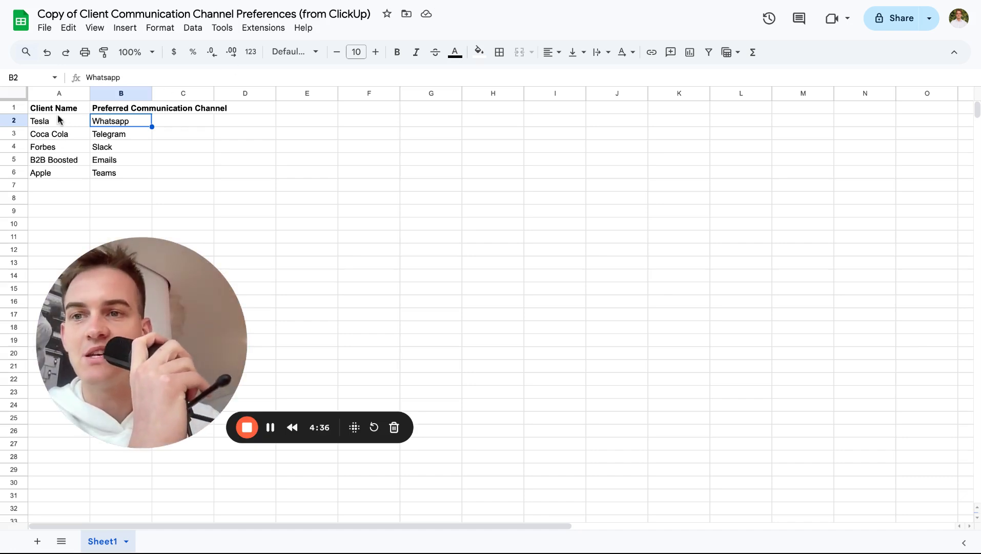
drag(59, 108, 58, 160)
drag(133, 108, 134, 173)
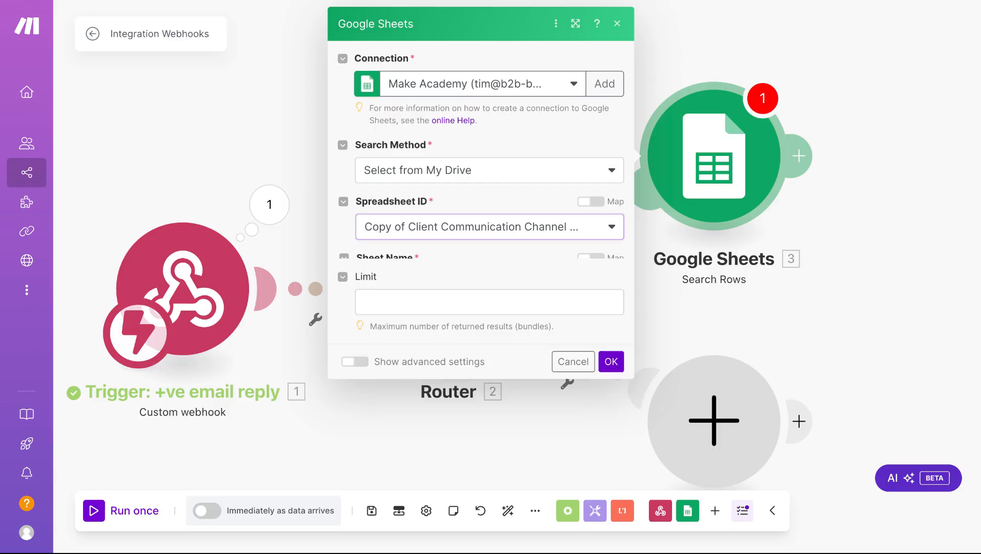
click(480, 281)
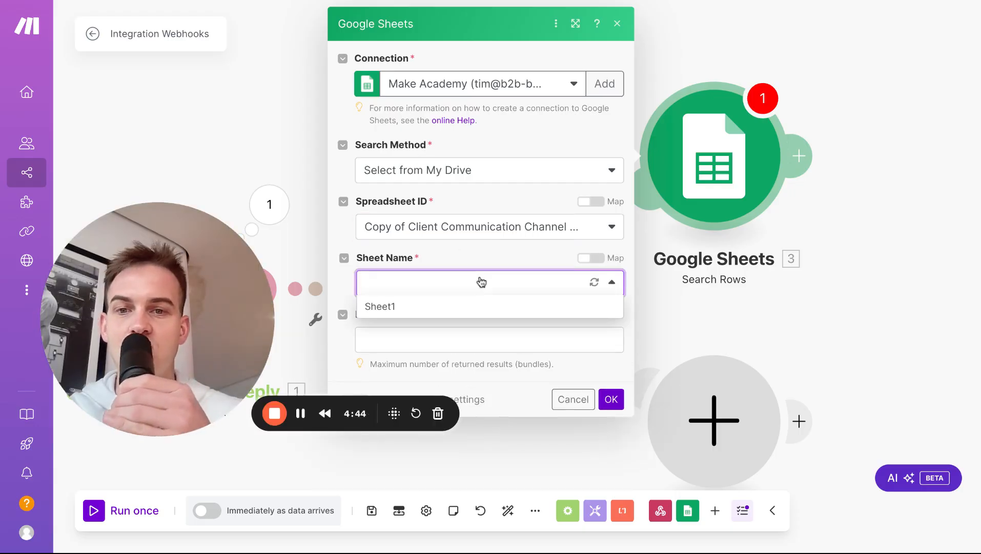
click(478, 306)
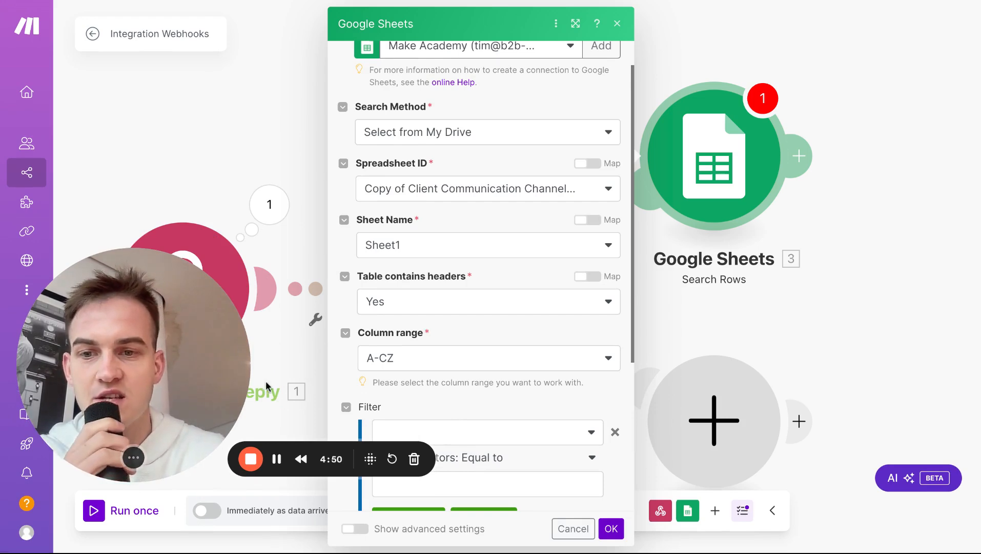
Step: Set the Search Rows filter to Client Name (A) Contains 'Whatsapp'
scroll(436, 219, down, 5)
click(434, 203)
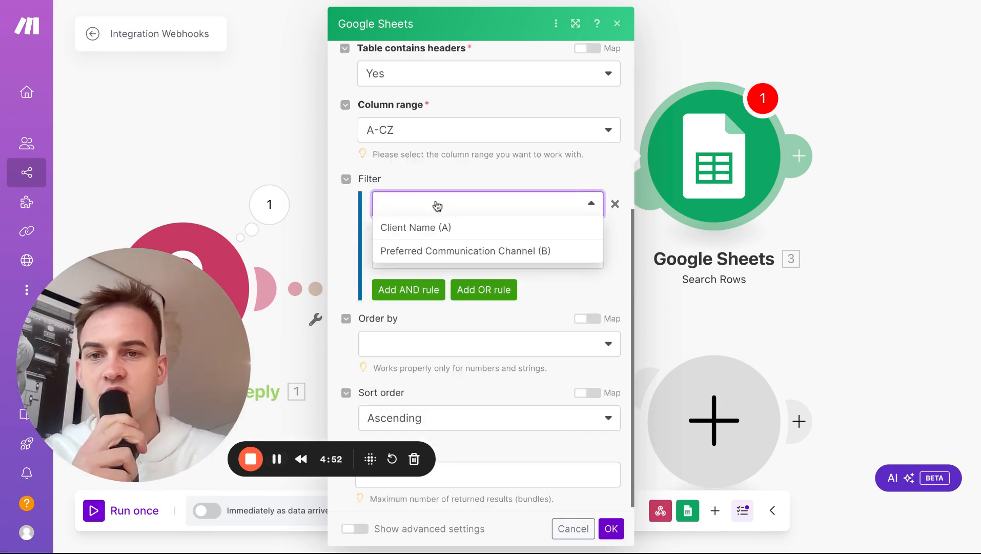
click(423, 227)
click(422, 256)
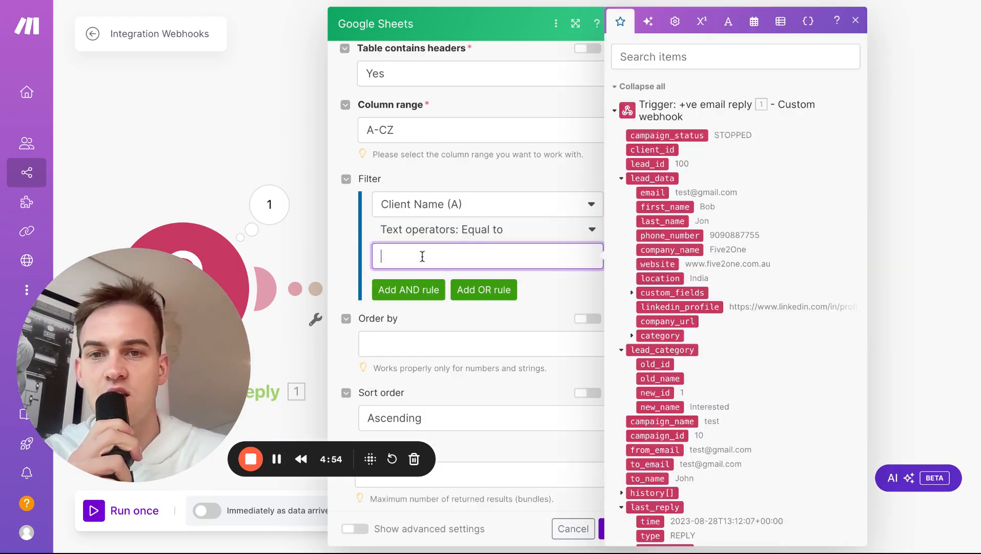
click(492, 231)
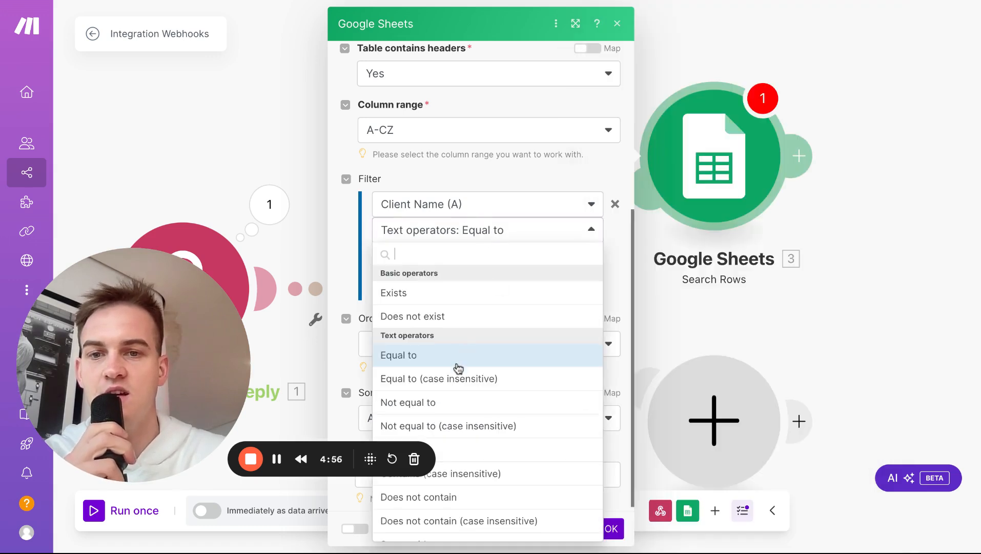
scroll(458, 368, down, 5)
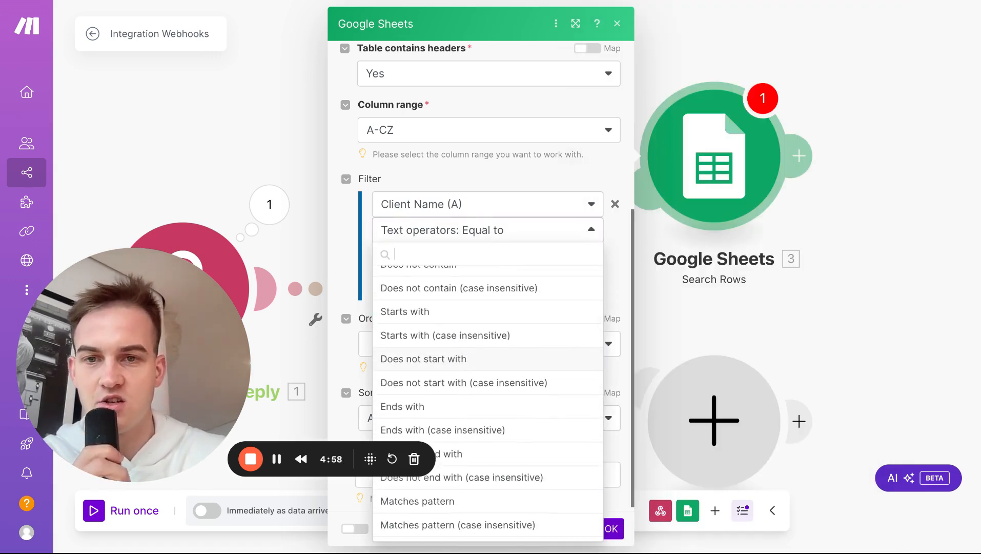
scroll(487, 390, down, 3)
text(con)
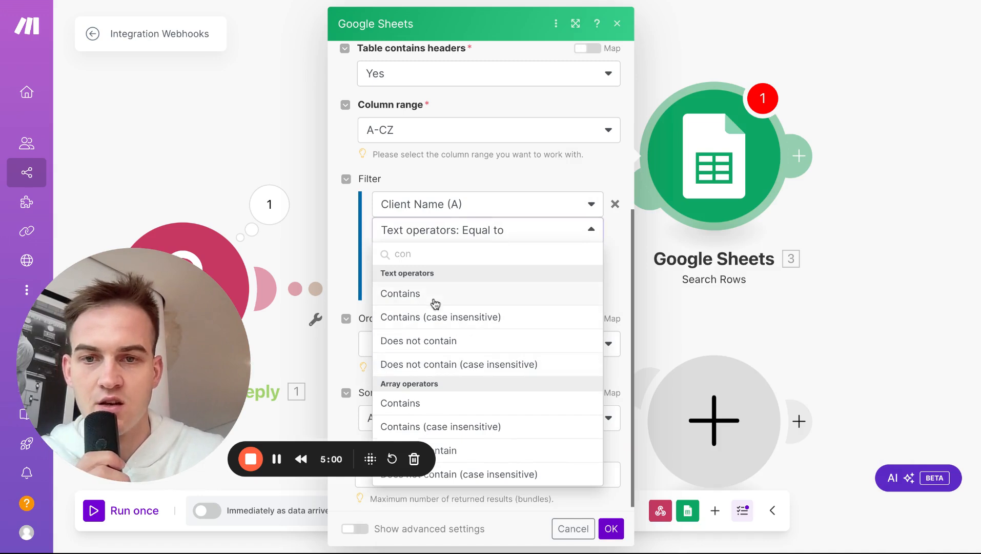
click(435, 304)
click(428, 255)
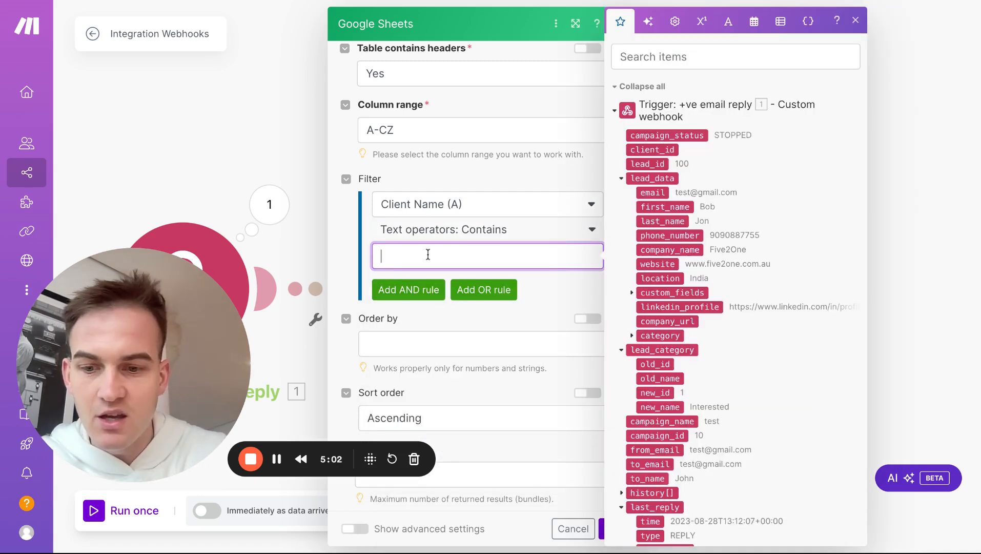
text(Whatsapp)
key(Return)
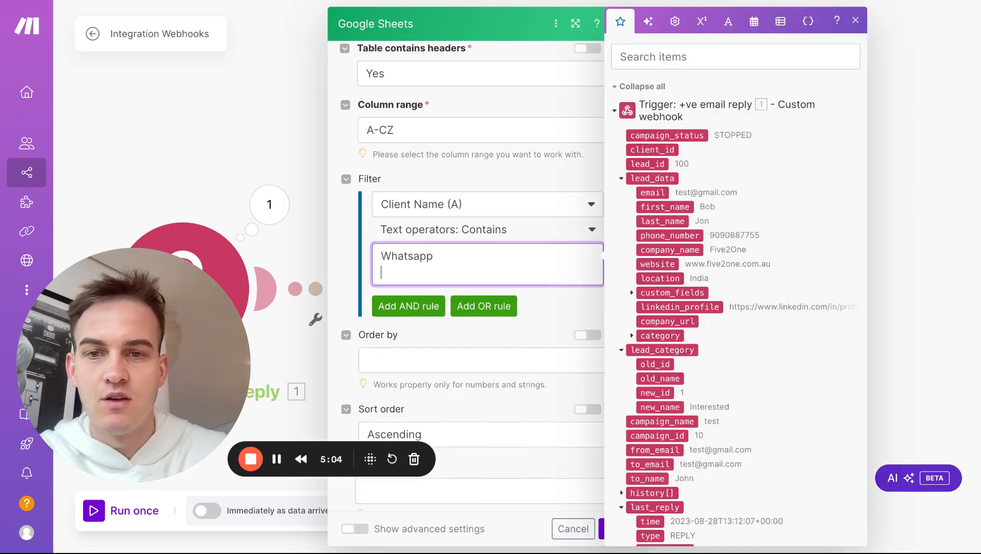
Step: Save the Search Rows settings and return to the canvas
click(467, 175)
scroll(452, 264, down, 1)
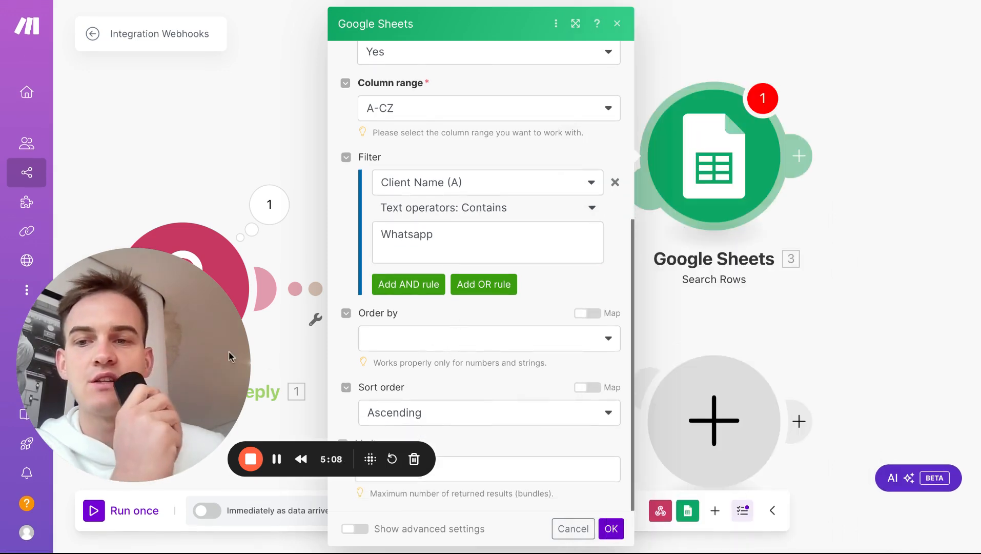
drag(185, 354, 185, 306)
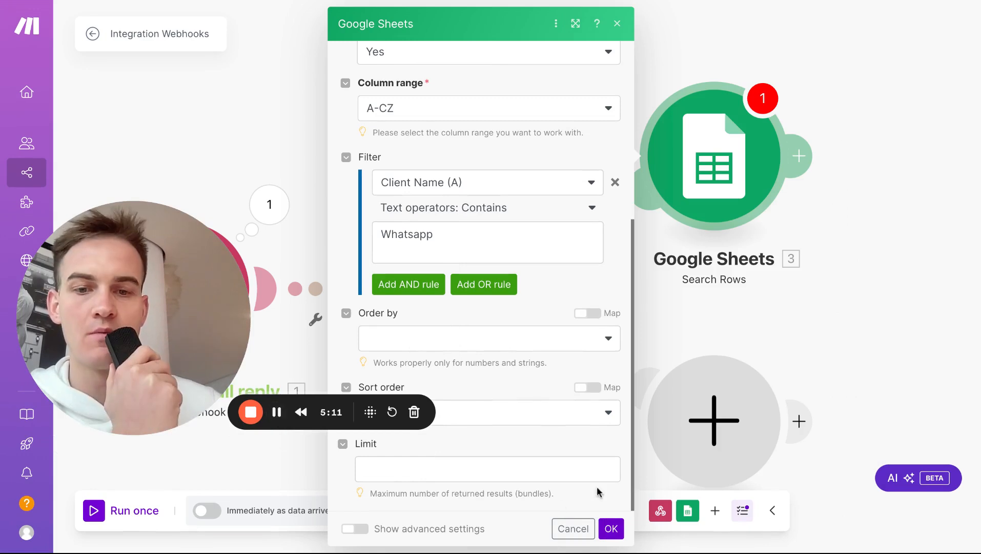
click(611, 529)
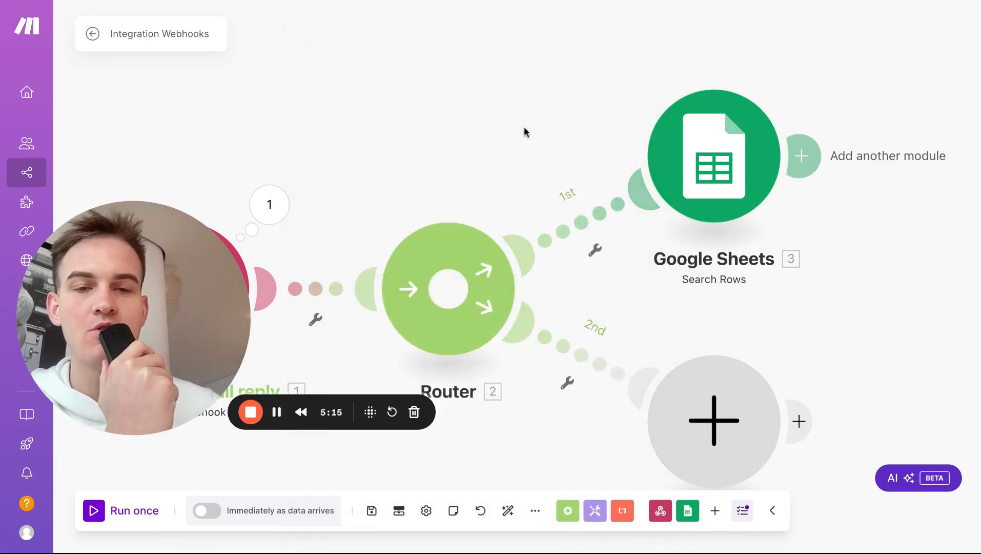
Step: Rename the first-route Google Sheets module to 'Lookup client communication preference'
drag(526, 131, 467, 122)
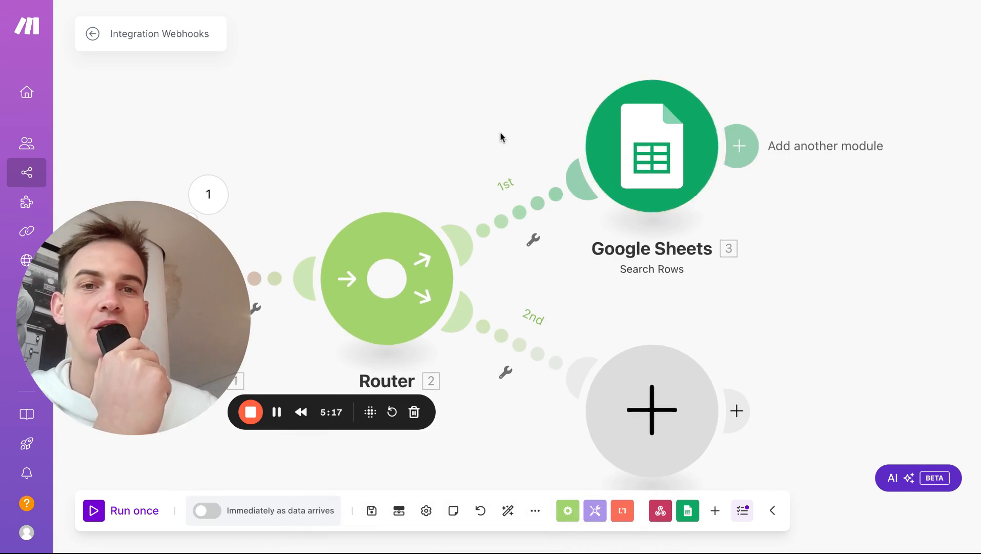
scroll(500, 136, down, 1)
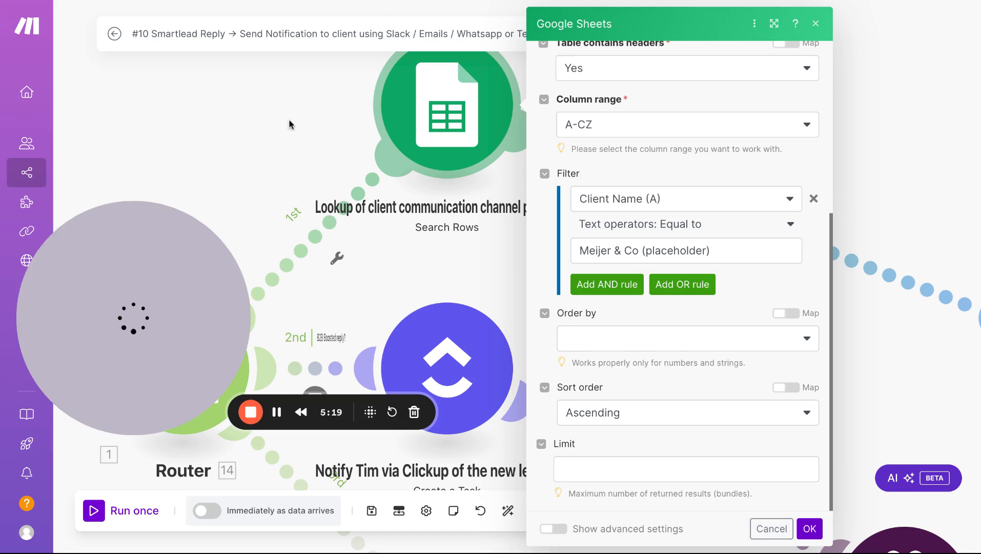
click(816, 24)
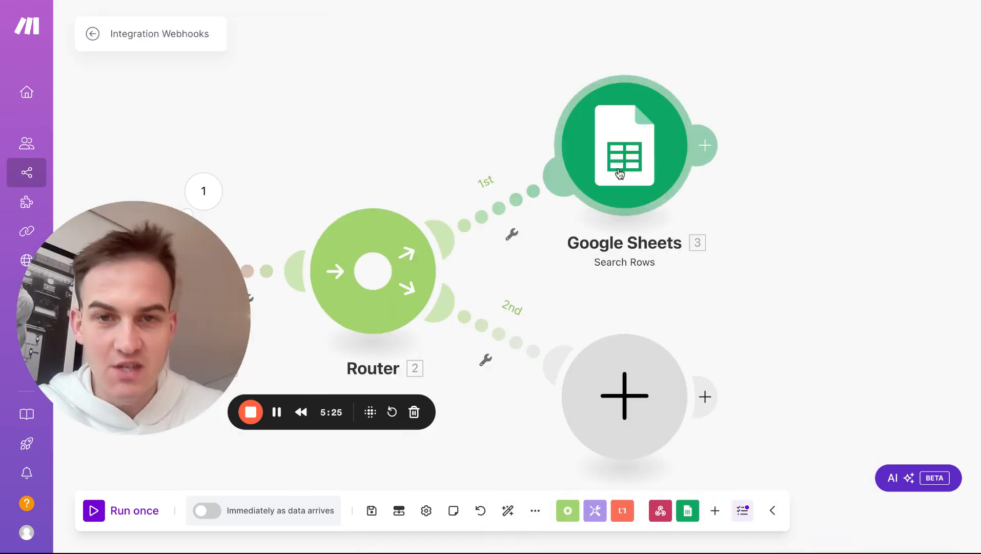
click(640, 248)
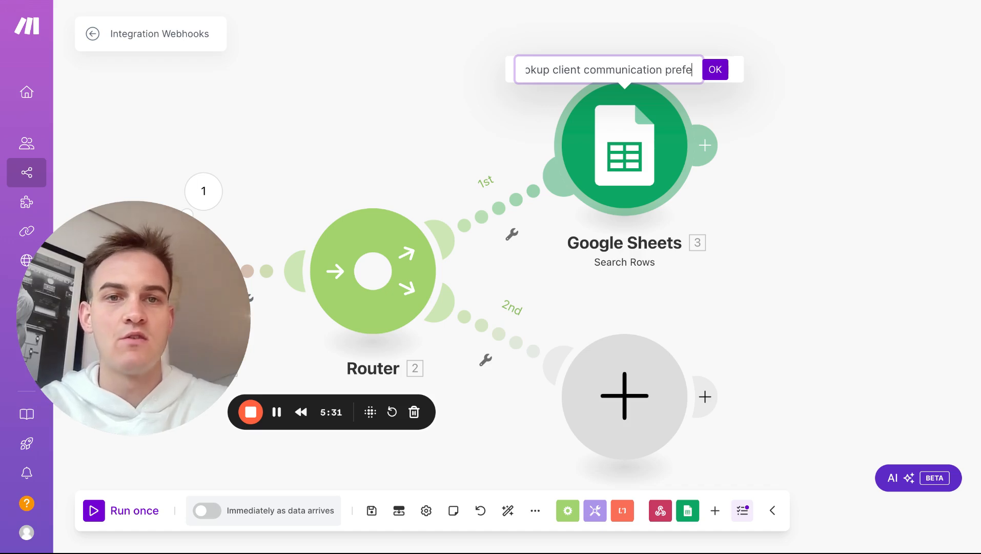
text(Lookup client communication preference)
key(Return)
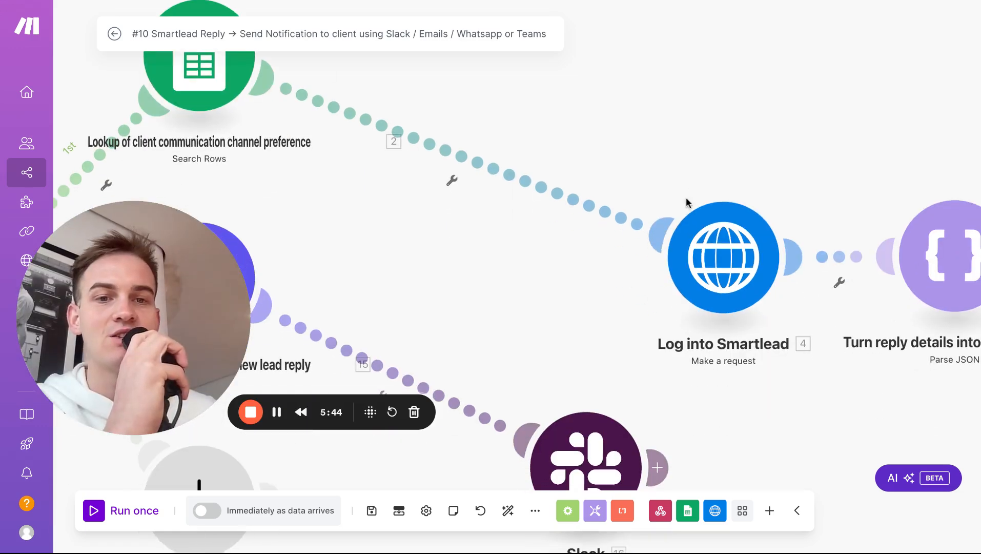
Step: Add an HTTP 'Make a request' module after the lookup module, ready to enter the URL
click(738, 318)
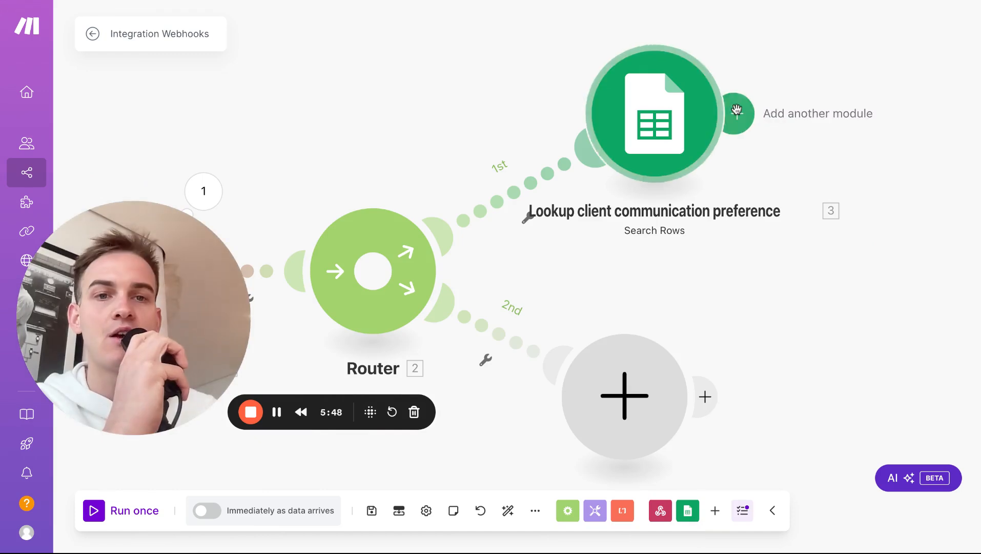
click(738, 110)
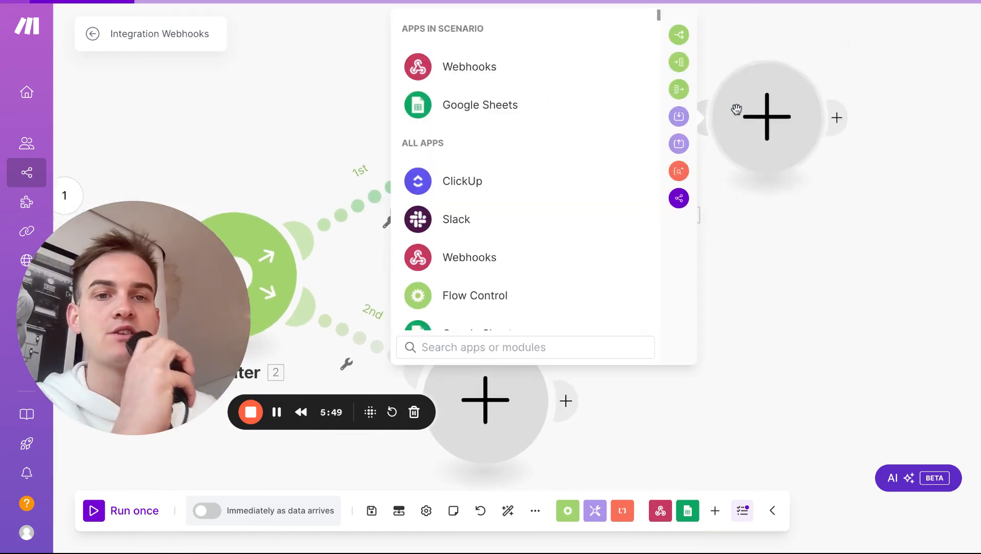
text(http)
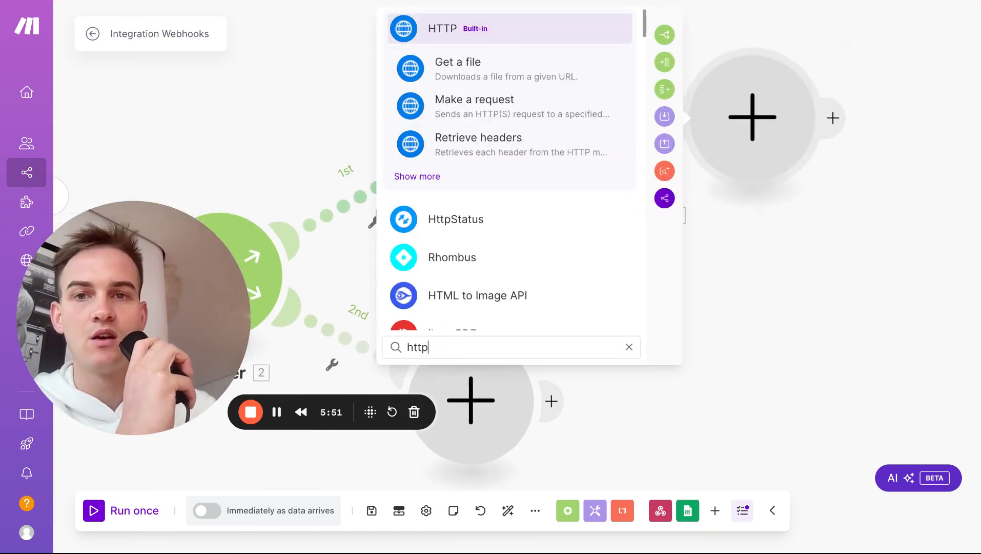
click(416, 177)
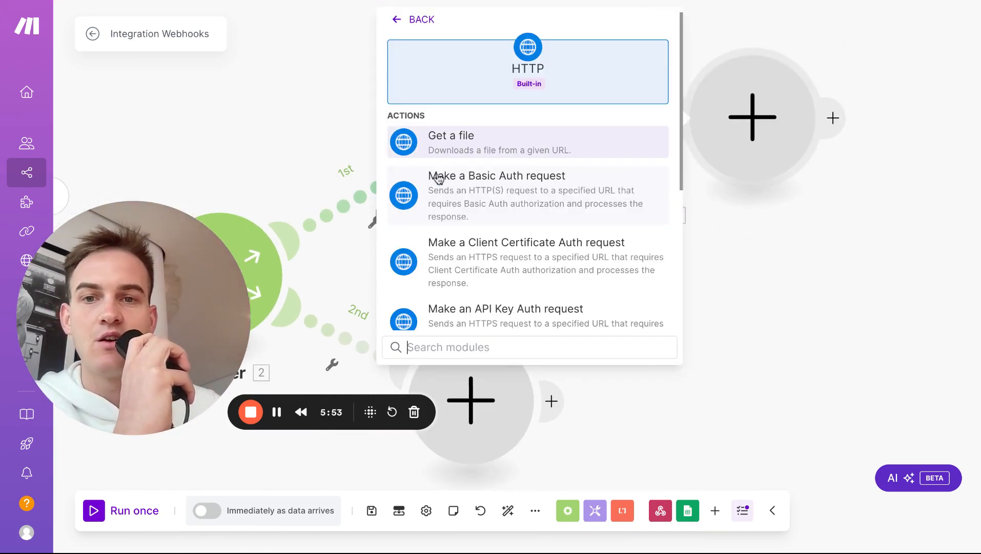
scroll(431, 266, down, 4)
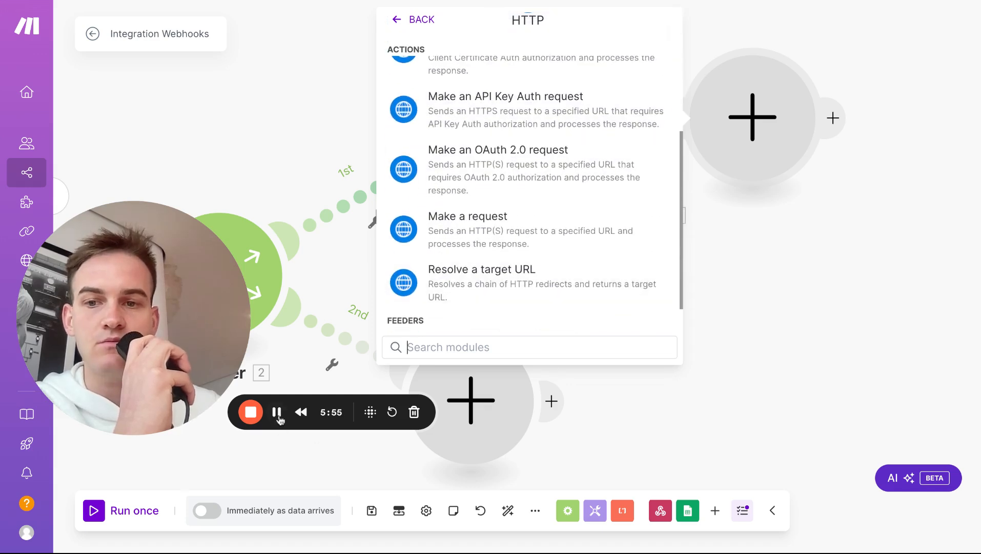
click(485, 245)
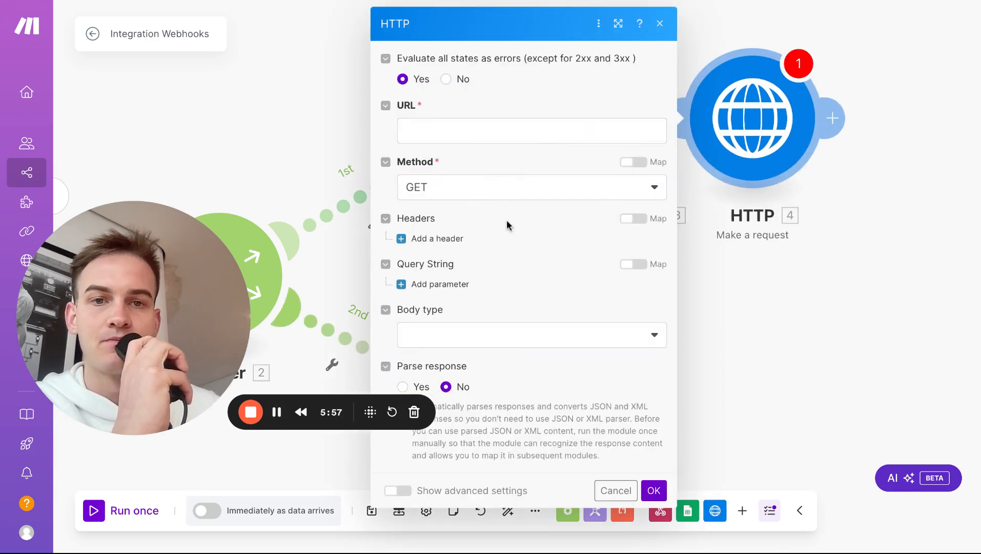
click(522, 133)
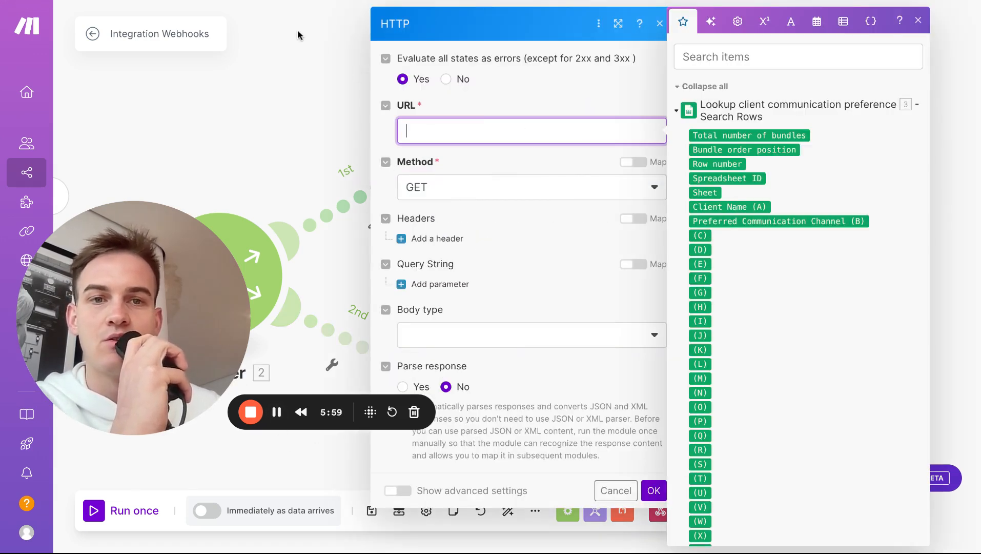